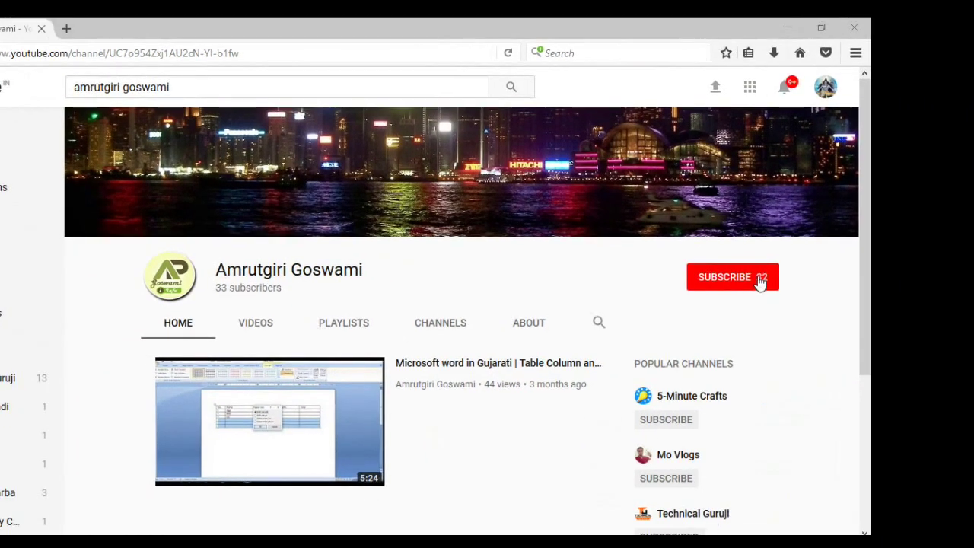
Step: Subscribe to the tutorial's YouTube channel, then scroll back to the top of the page
left_click(860, 274)
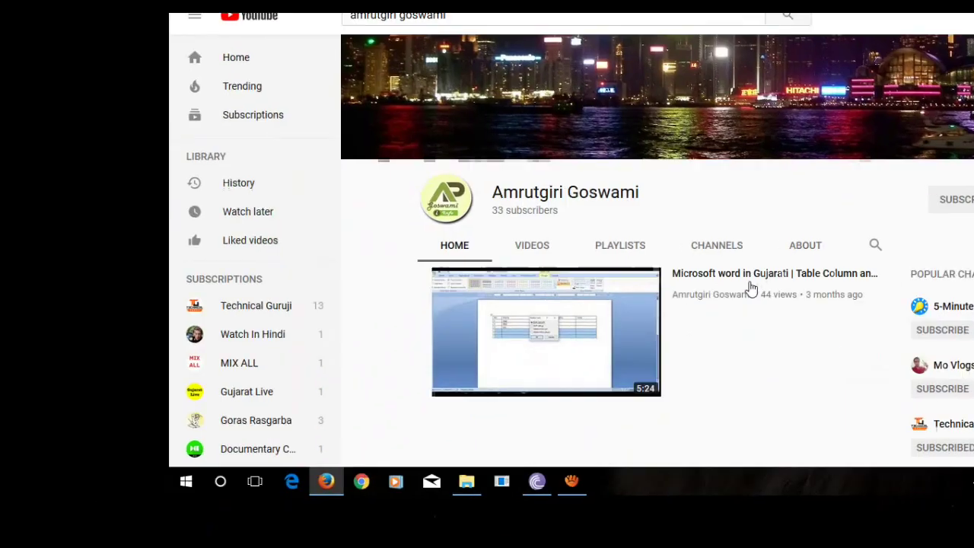
scroll(759, 285, "down", 3)
scroll(759, 285, "up", 1)
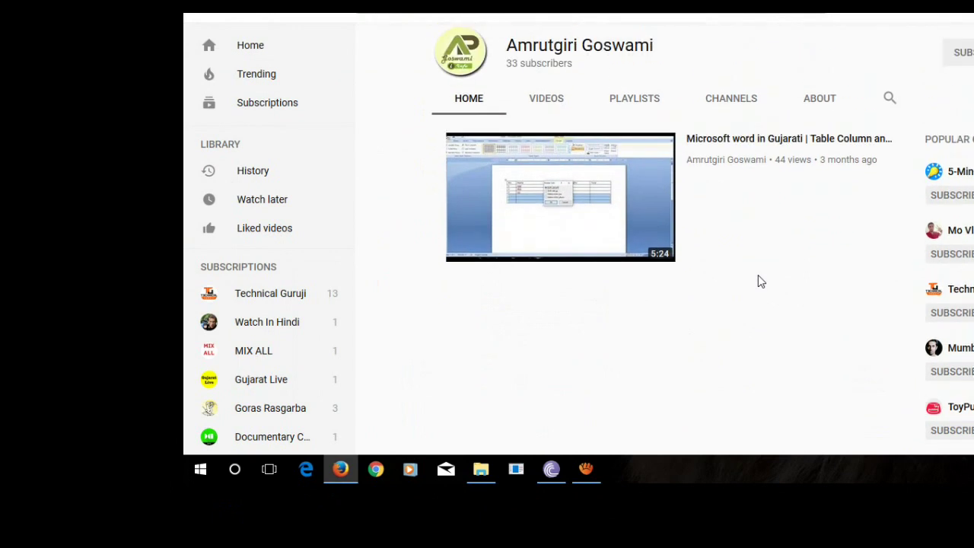
scroll(759, 281, "up", 1)
scroll(758, 281, "up", 1)
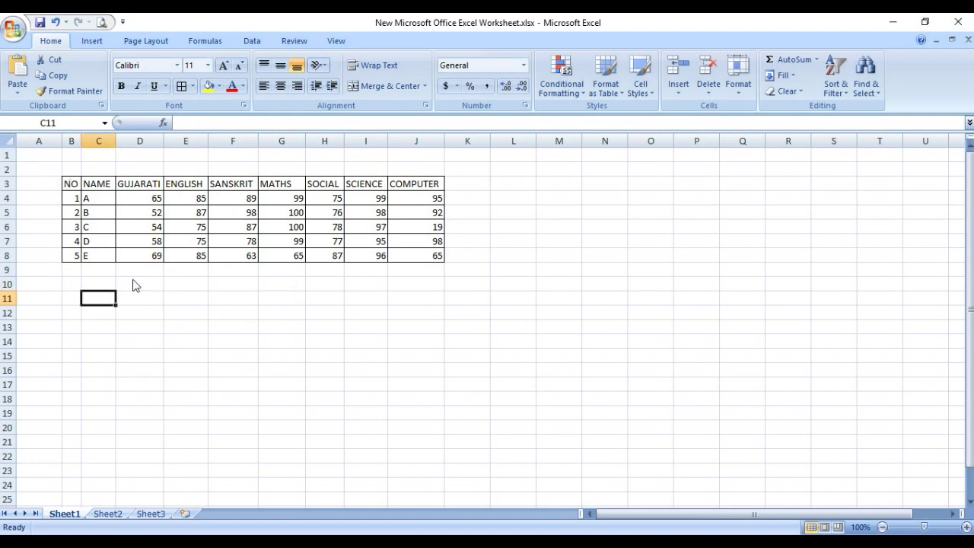
Step: Undo the recent name entries, serial numbers and last mark in the marks table
key("Up")
key("Up")
key("Up")
key("ctrl+c")
key("Up")
key("Delete")
key("Up")
key("Delete")
key("Up")
key("Delete")
key("Up")
key("Delete")
key("Left")
key("Down")
key("Down")
key("Down")
key("Up")
key("Delete")
key("Up")
key("Delete")
key("Up")
key("Delete")
key("Up")
key("Delete")
key("ctrl+End")
key("Delete")
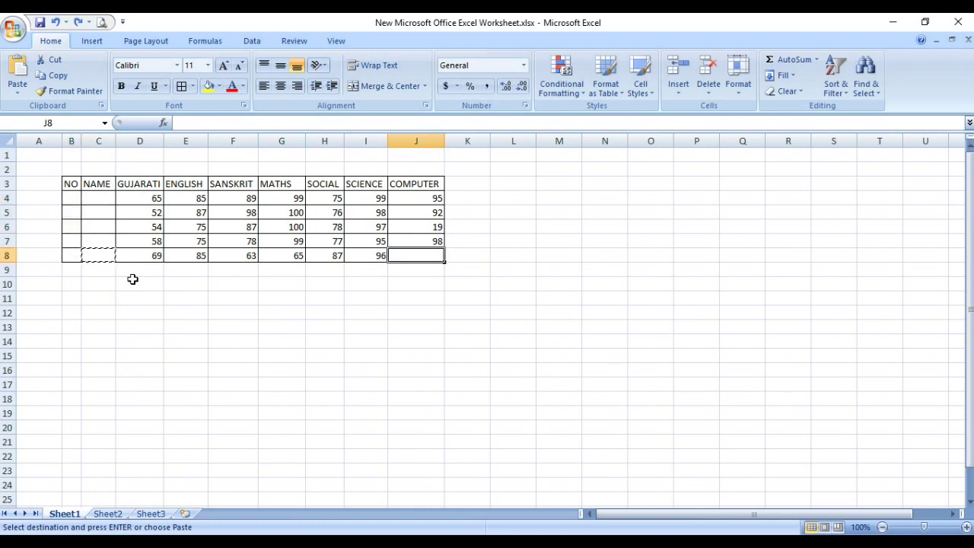
Step: Enter 80, dismiss the table creation prompt, and undo to restore the serial numbers and names
type("80")
key("ctrl+t")
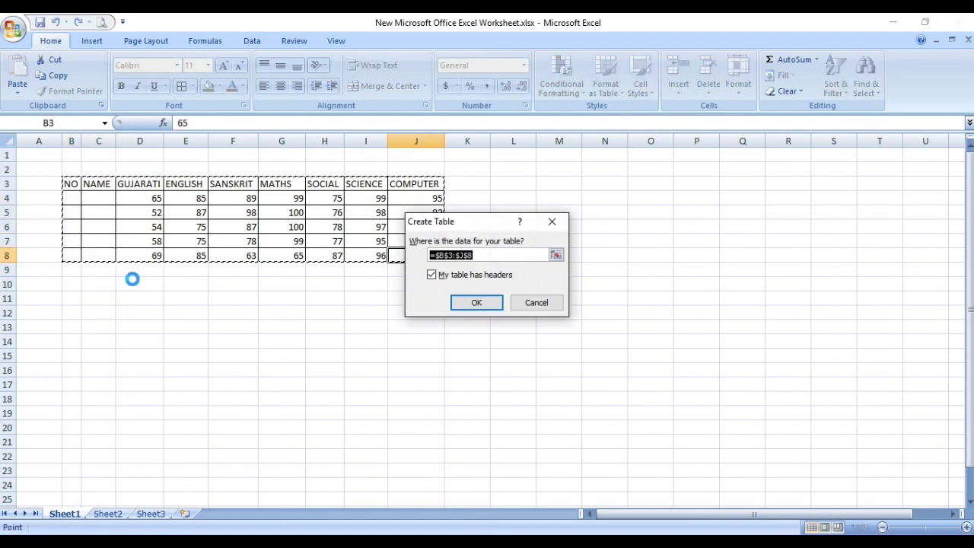
left_click(553, 299)
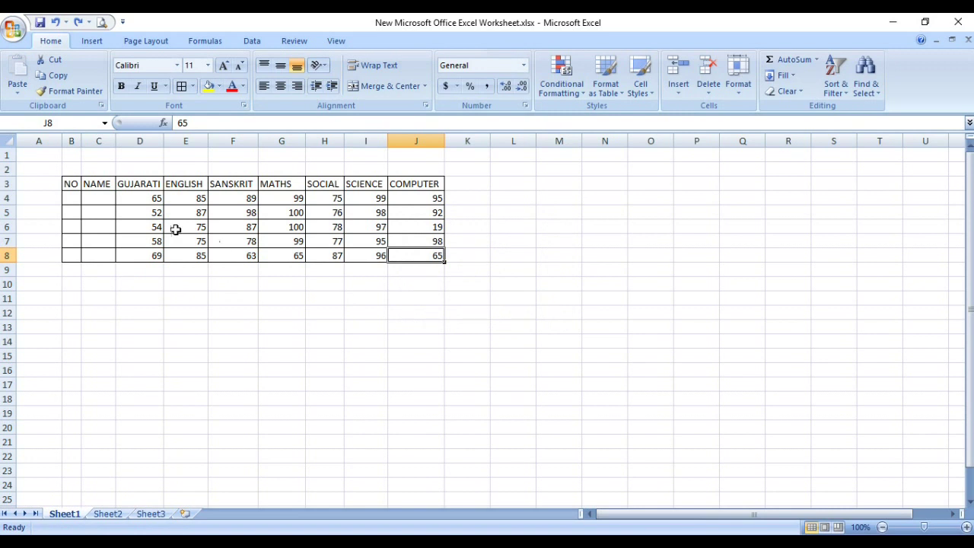
key("ctrl+z")
key("ctrl+z")
key("ctrl+z")
key("ctrl+z")
key("ctrl+z")
key("ctrl+z")
key("ctrl+z")
key("ctrl+z")
key("ctrl+z")
key("ctrl+z")
Step: Select the entire worksheet and use Clear Formats to remove all borders and formatting
left_click_drag(67, 186, 472, 259)
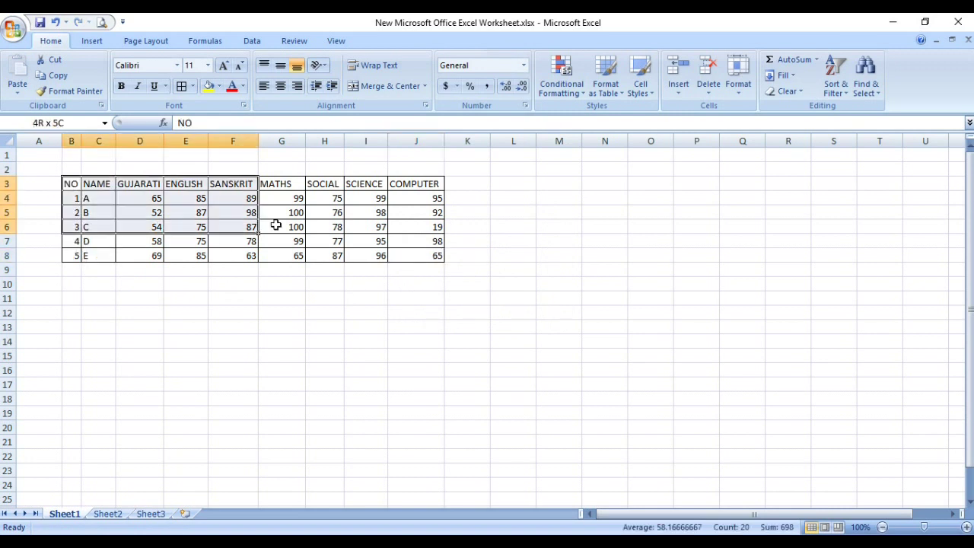
left_click(20, 137)
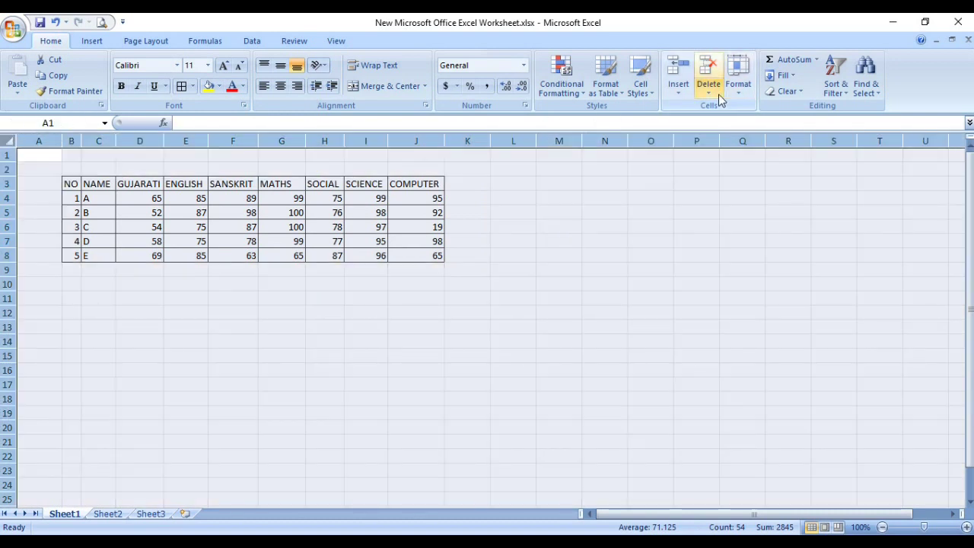
left_click(788, 92)
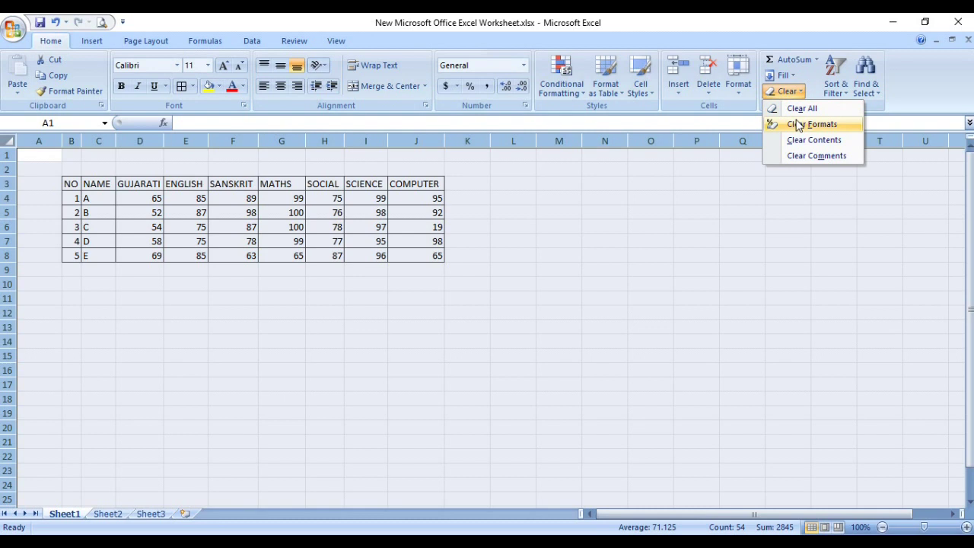
left_click(797, 126)
left_click(422, 326)
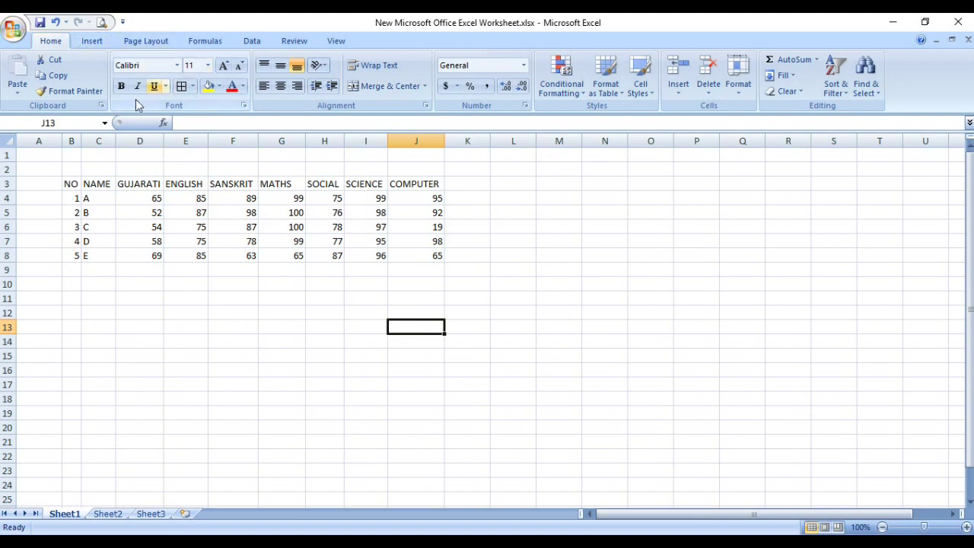
Step: Make header cells B3:J3, NO through COMPUTER, centred, 16-point and bold
left_click_drag(70, 184, 432, 190)
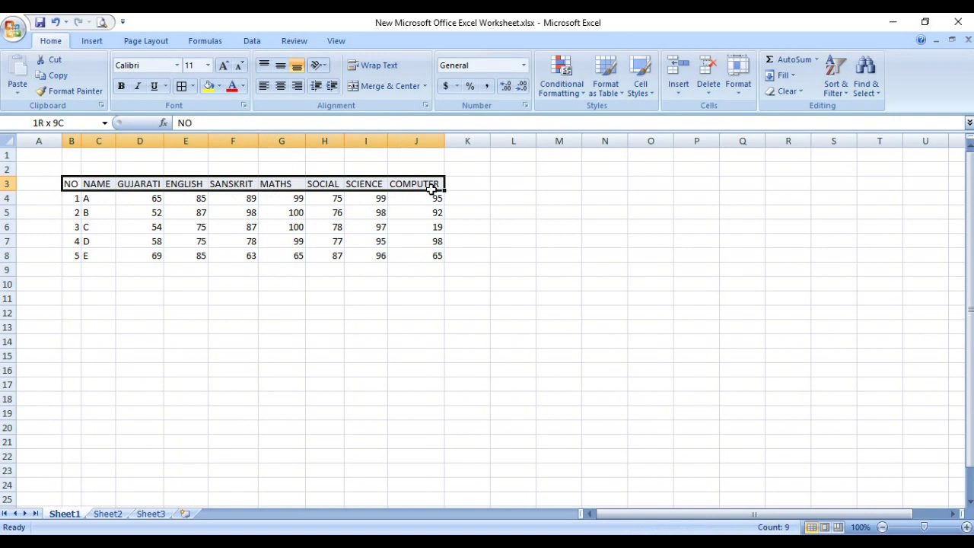
left_click(413, 199)
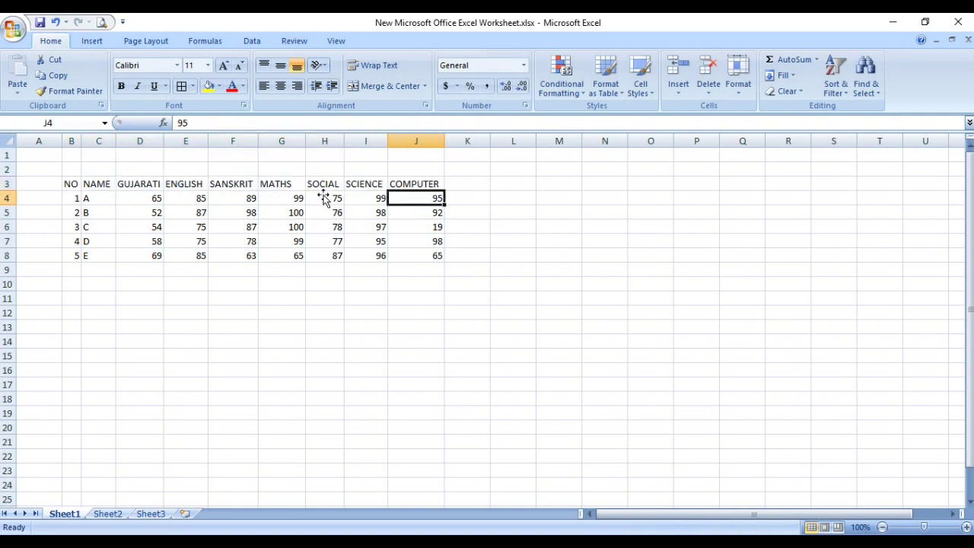
left_click_drag(73, 185, 434, 186)
left_click(73, 182)
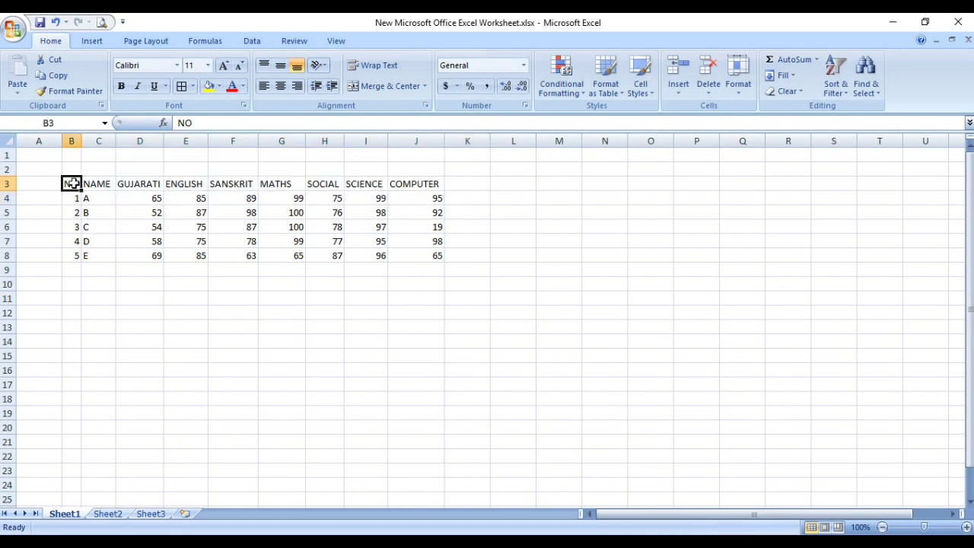
left_click_drag(73, 183, 414, 185)
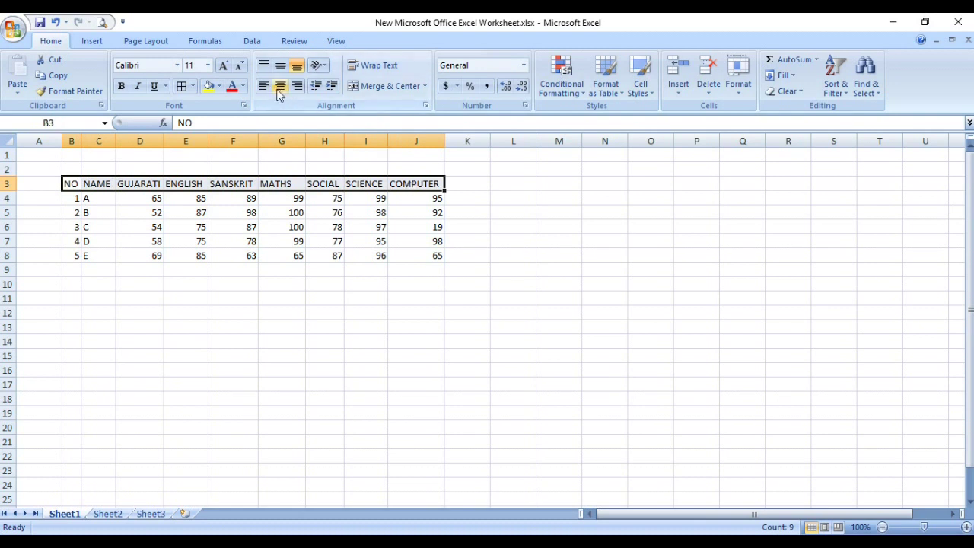
left_click(280, 87)
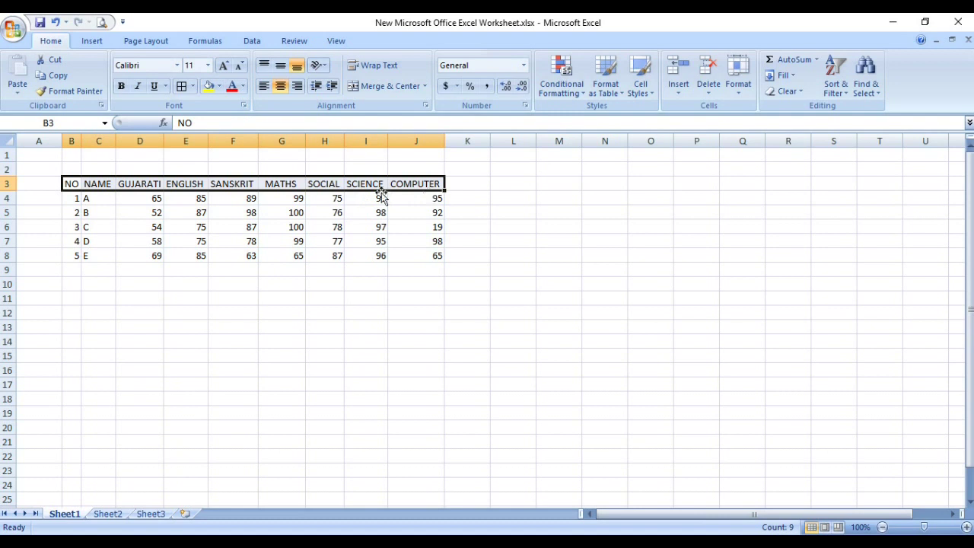
left_click(223, 66)
left_click(224, 67)
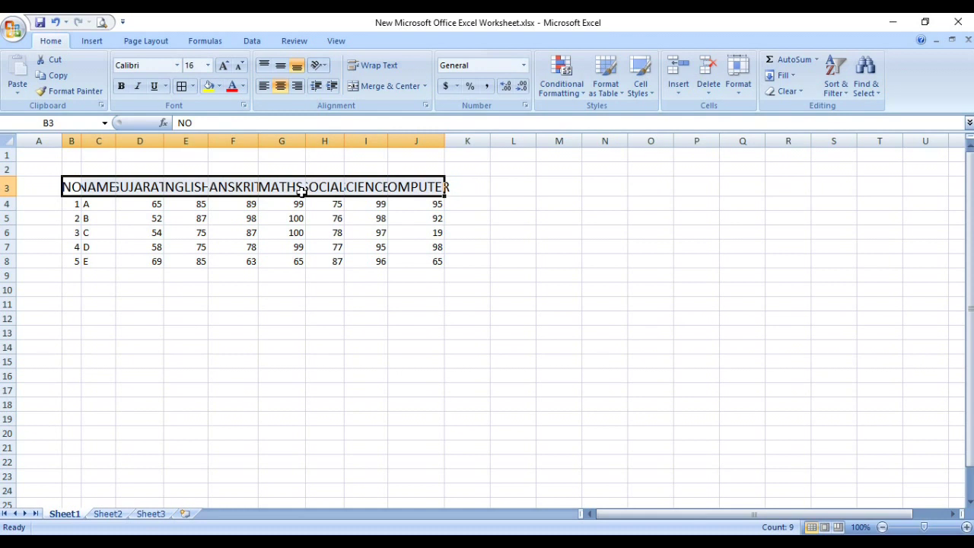
left_click(121, 86)
left_click(177, 65)
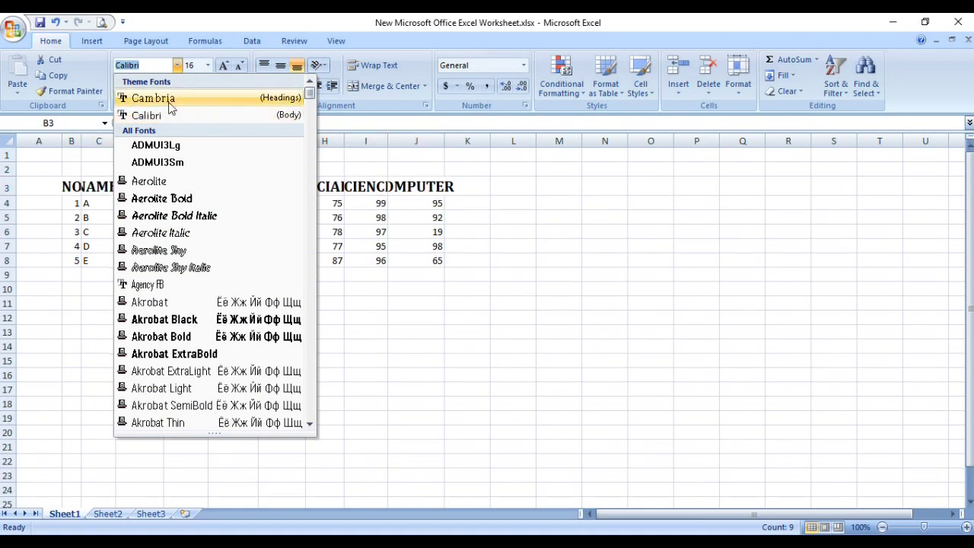
Step: Set the header row in the Aerolite font and AutoFit columns B to J
left_click(169, 182)
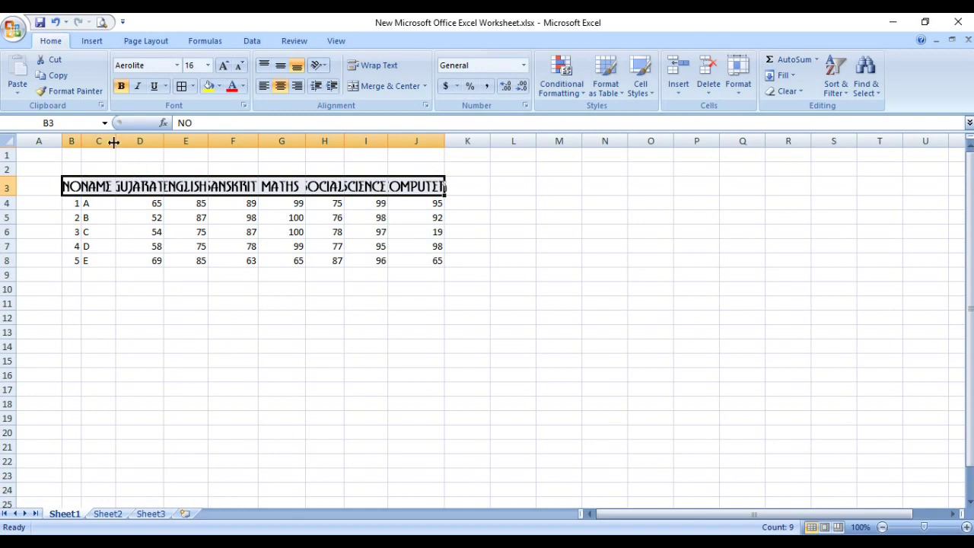
left_click_drag(71, 140, 411, 140)
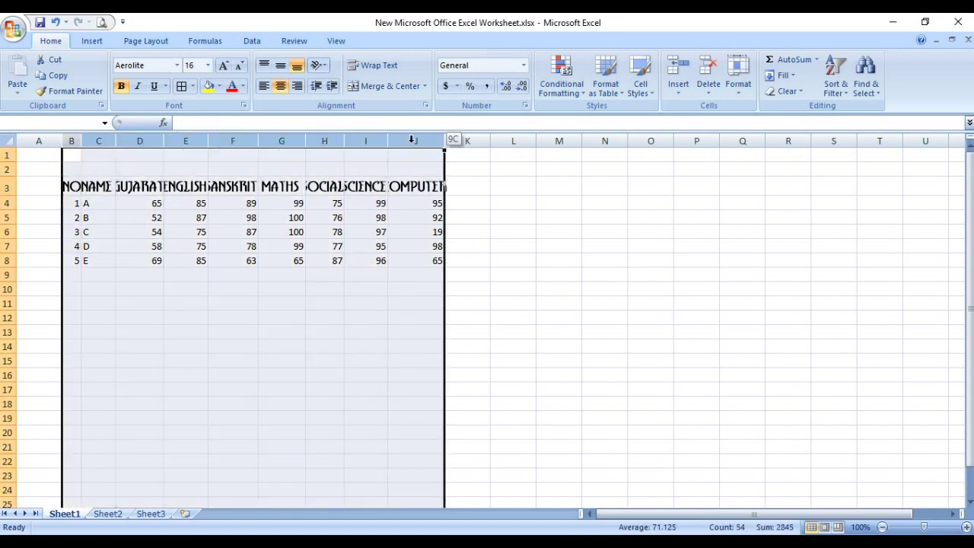
left_click(388, 143)
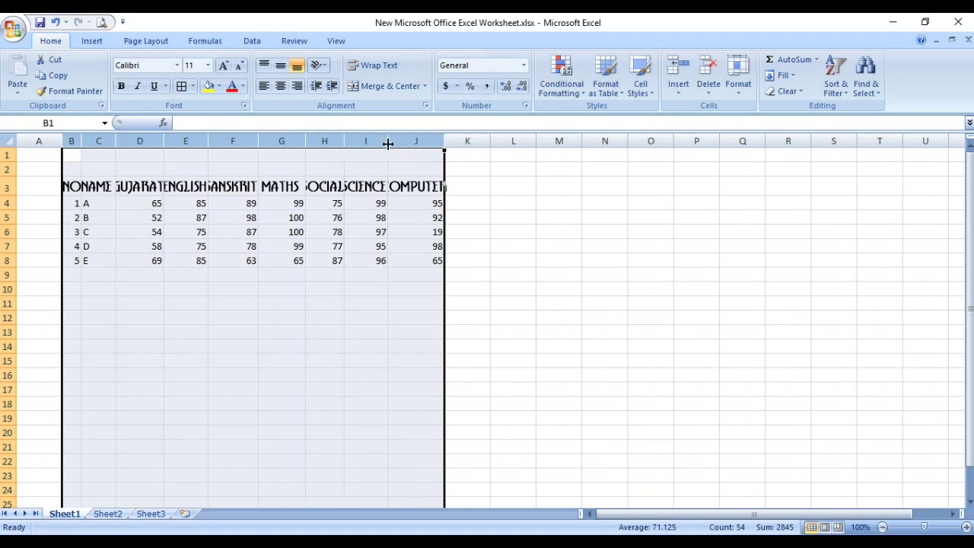
double_click(385, 142)
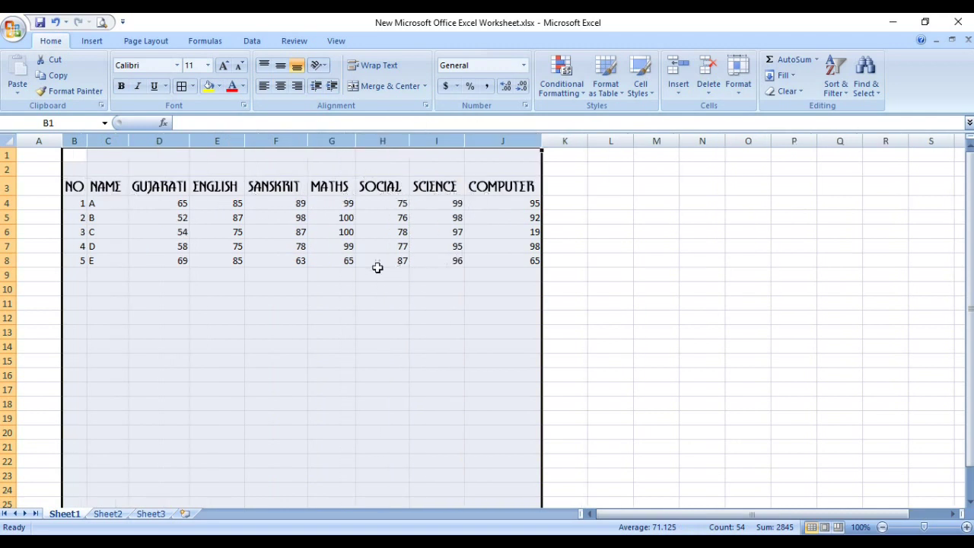
left_click(246, 199)
Step: Widen columns C, D, E and F so their headings fit fully
left_click_drag(244, 141, 250, 141)
left_click_drag(191, 141, 197, 141)
left_click_drag(130, 141, 138, 141)
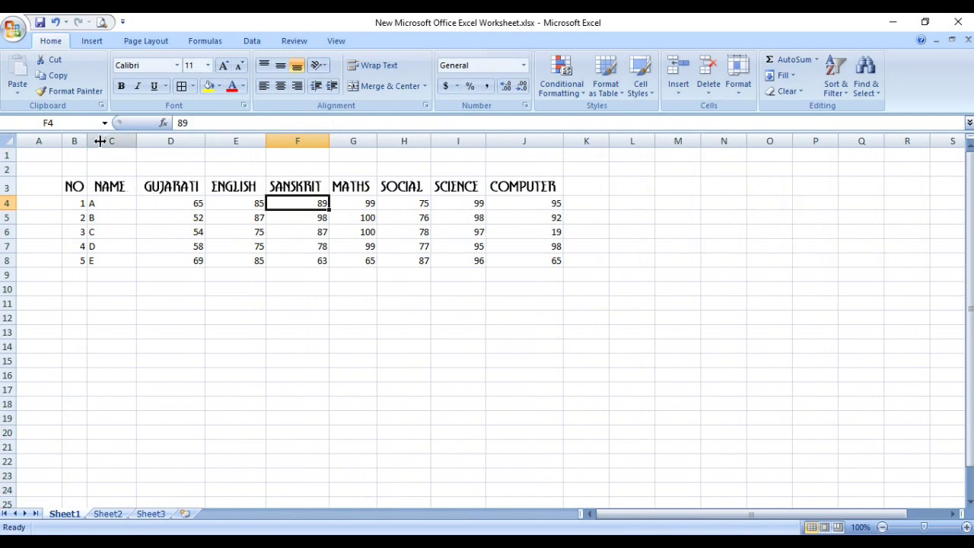
left_click_drag(330, 141, 513, 140)
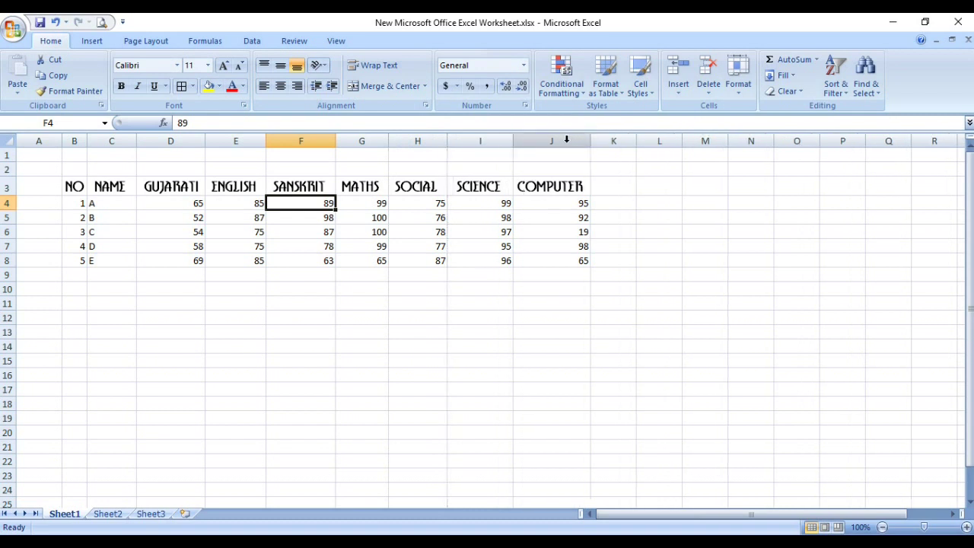
left_click_drag(70, 186, 544, 184)
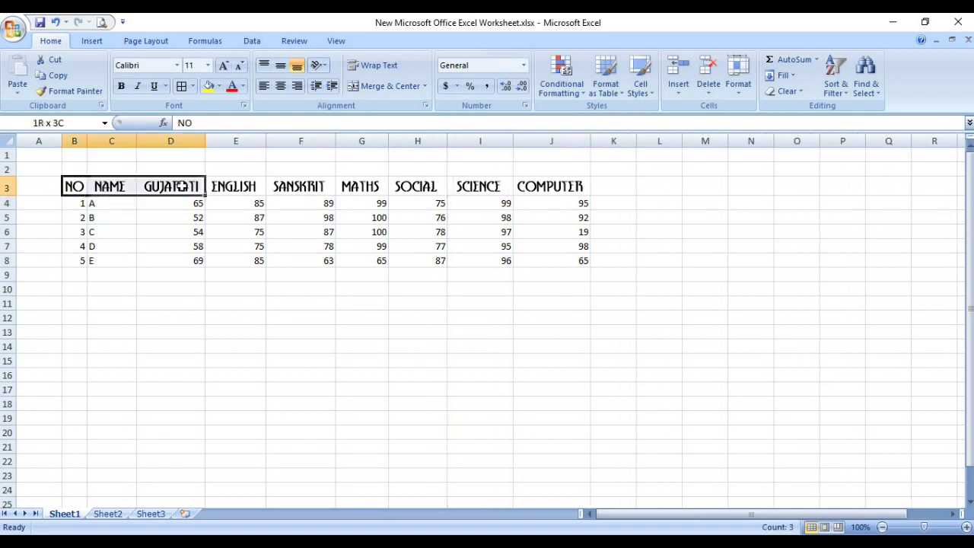
Step: Apply All Borders to the header cells B3:J3
left_click(192, 86)
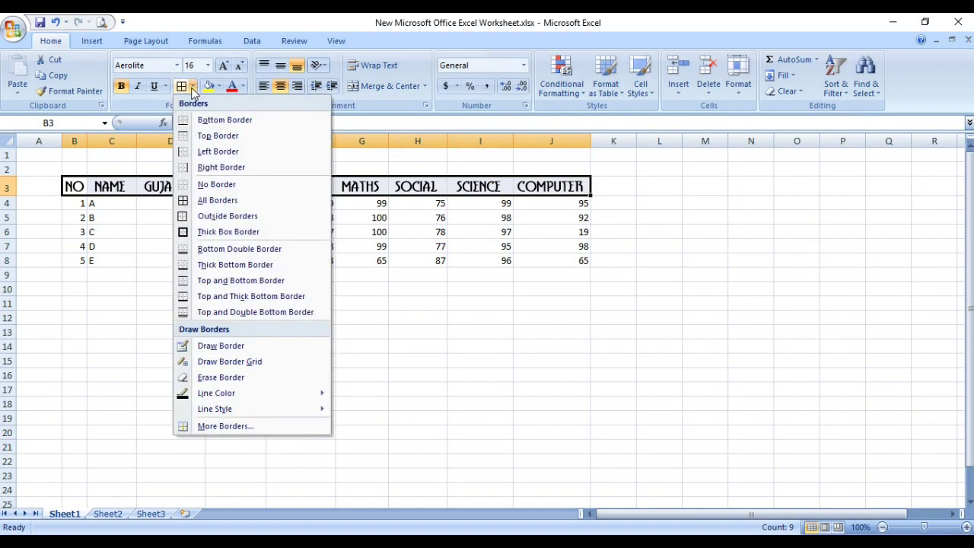
left_click(201, 204)
left_click(156, 217)
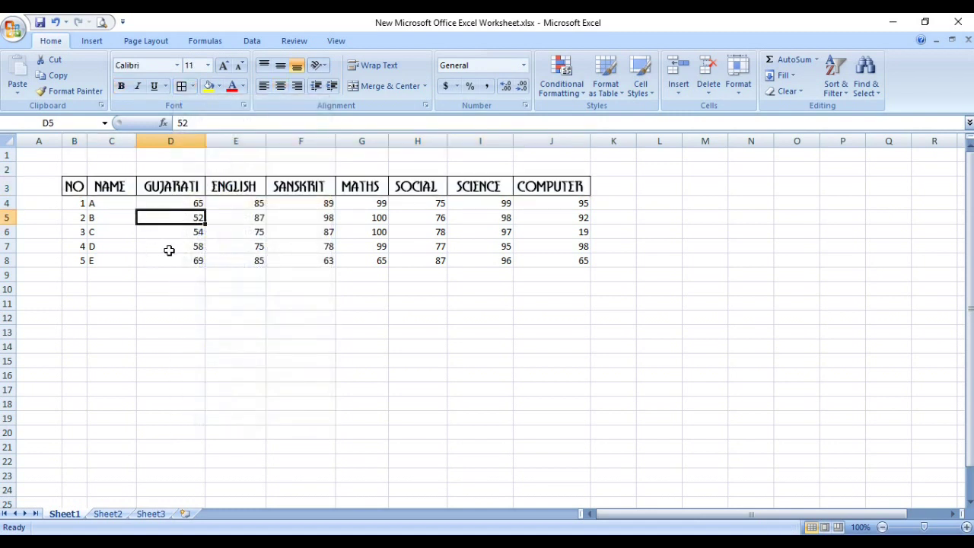
Step: Centre, bold and enlarge serial numbers 1–5, and enlarge names A–E to 14 points
left_click_drag(80, 203, 87, 261)
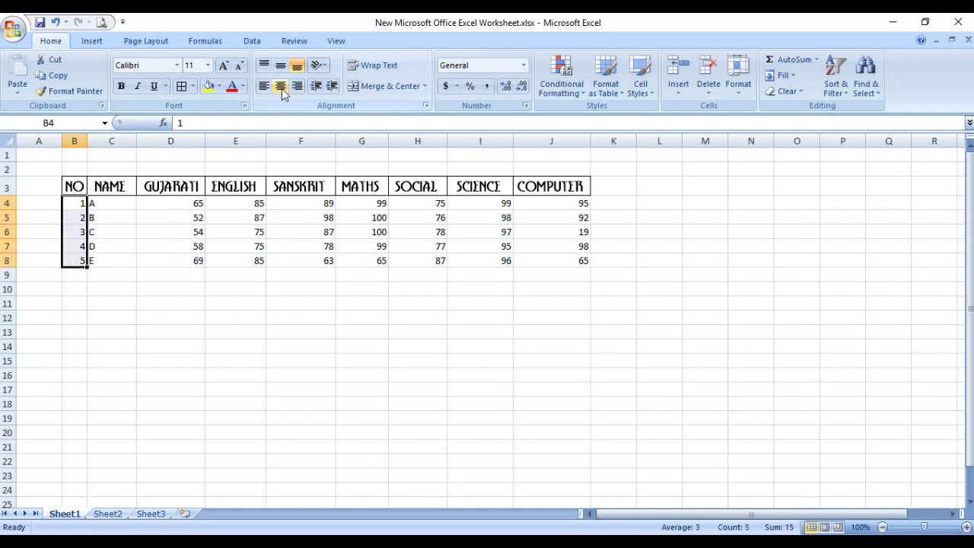
left_click(281, 86)
left_click(224, 66)
left_click(224, 65)
left_click(120, 86)
left_click_drag(97, 206, 116, 274)
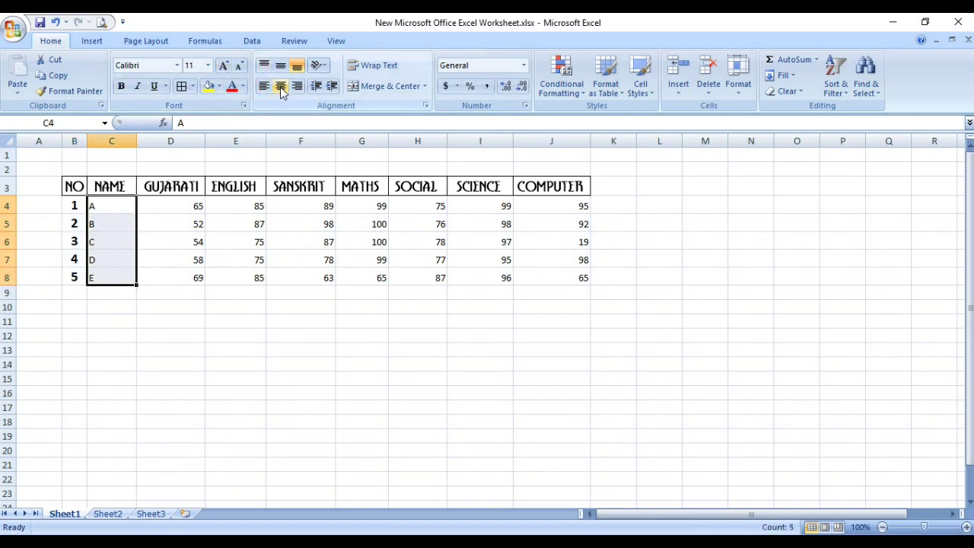
left_click(224, 66)
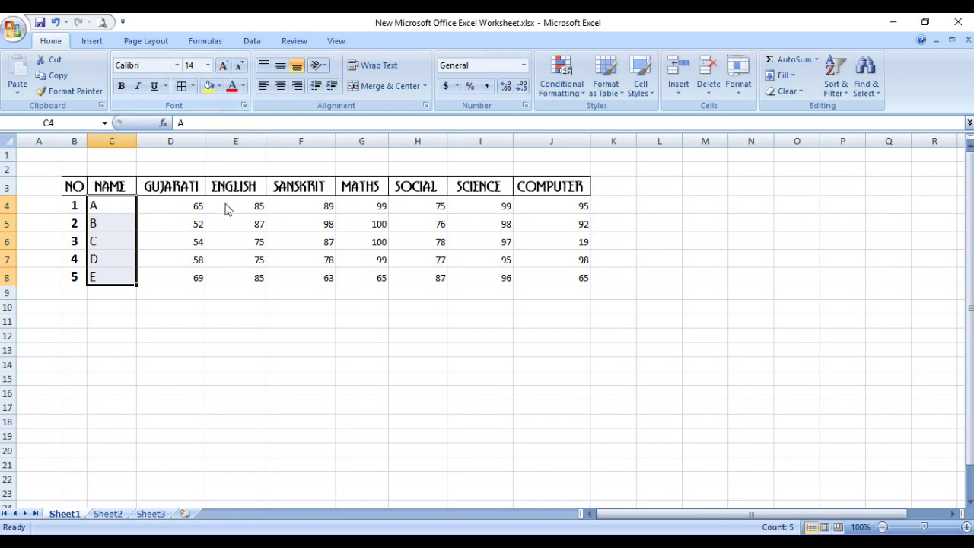
mouse_move(197, 204)
left_mouse_down()
mouse_move(421, 257)
mouse_move(545, 271)
left_mouse_up()
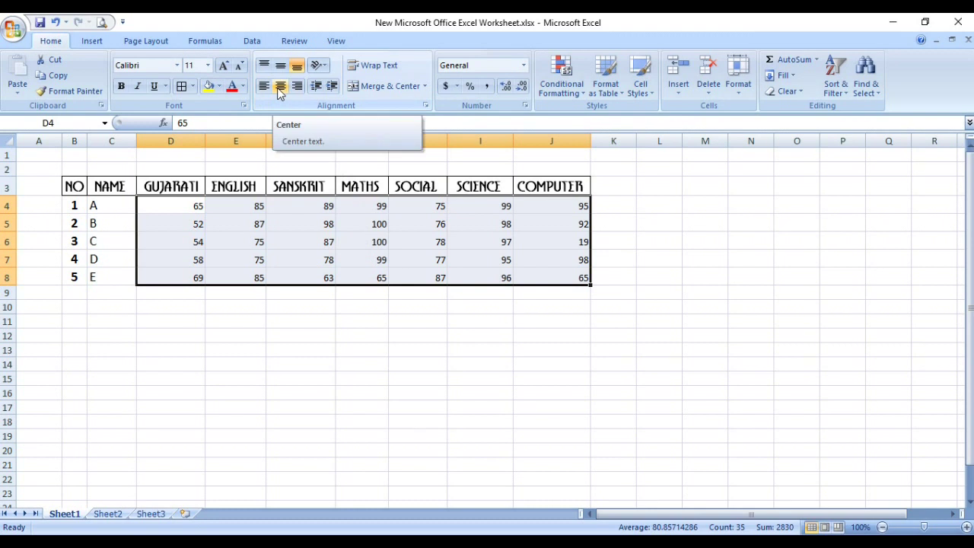
Step: Keep the marks right-aligned and apply All Borders to the student rows B4:J8
left_click(280, 86)
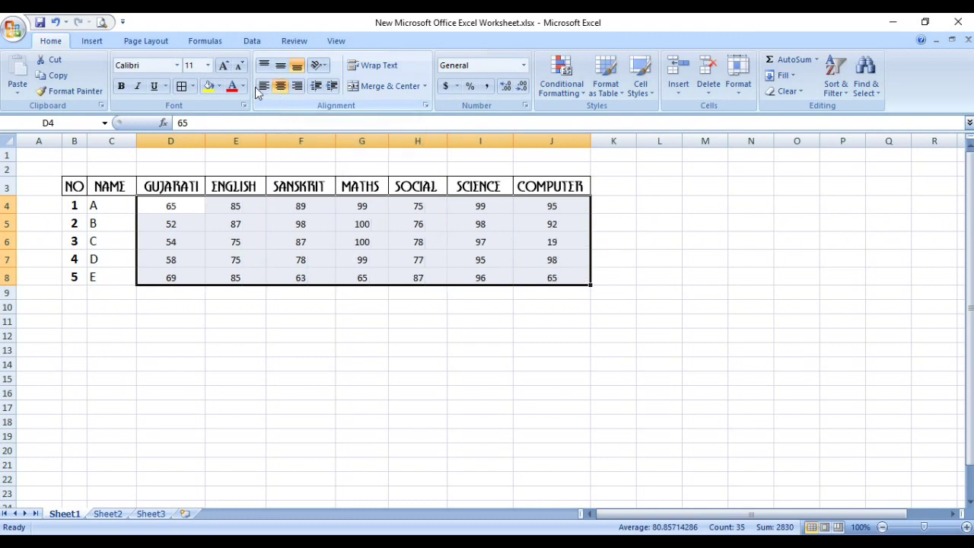
left_click(263, 86)
left_click(297, 86)
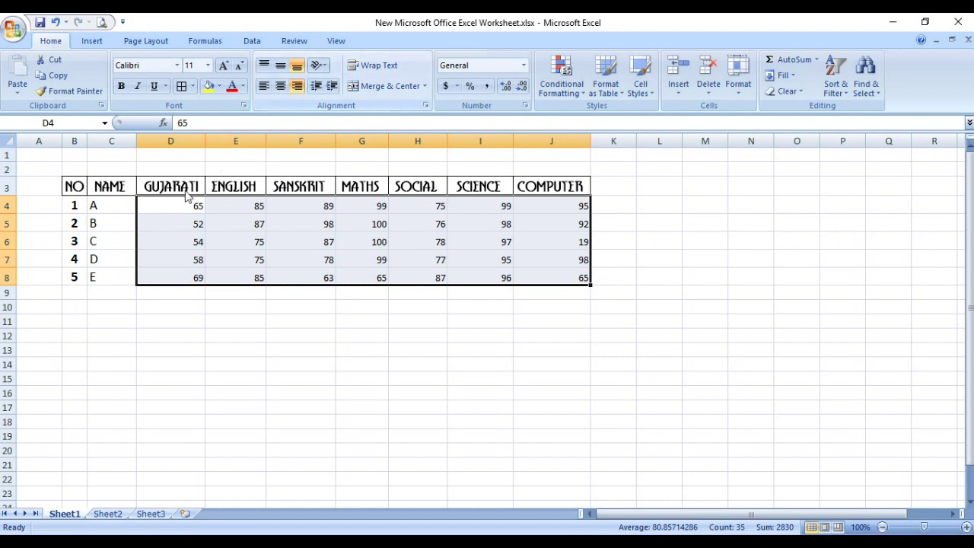
left_click_drag(67, 205, 556, 272)
left_click(181, 86)
Step: Make student names A–E bold Cambria at size 16
left_click_drag(111, 206, 126, 280)
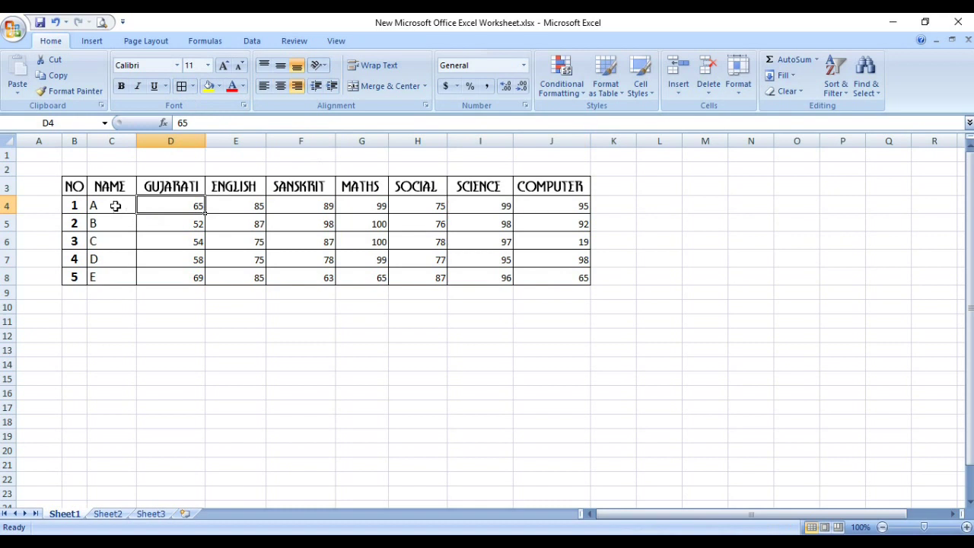
left_click(121, 86)
left_click(178, 66)
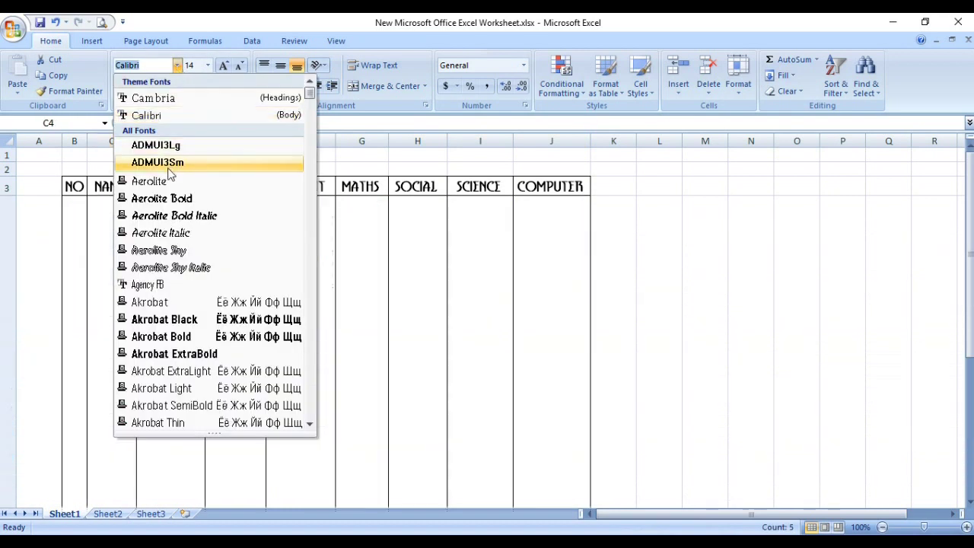
left_click(152, 97)
left_click(223, 66)
Step: Make all marks D4:J8 bold at size 16
mouse_move(194, 158)
left_mouse_down()
mouse_move(272, 192)
mouse_move(534, 226)
left_mouse_up()
left_click(223, 66)
left_click(223, 65)
left_click(223, 65)
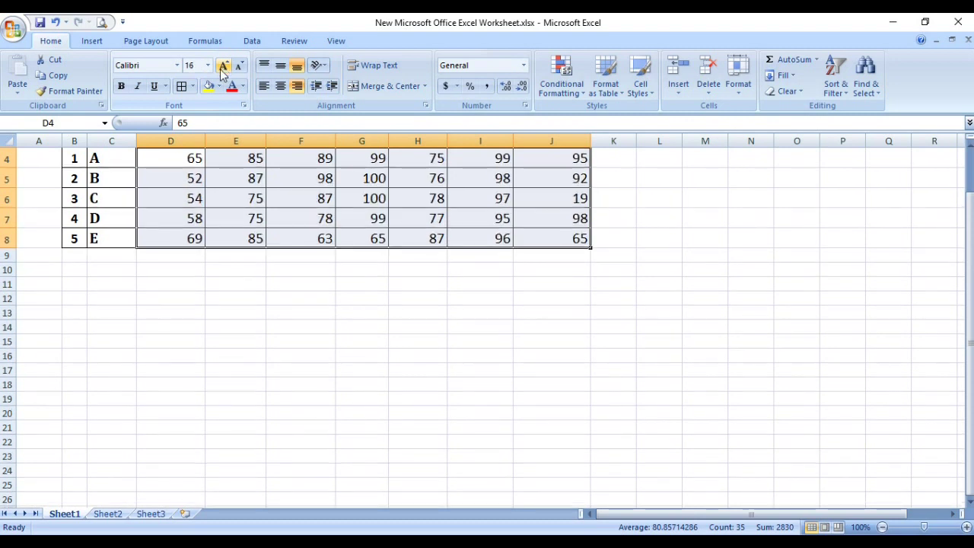
left_click(120, 86)
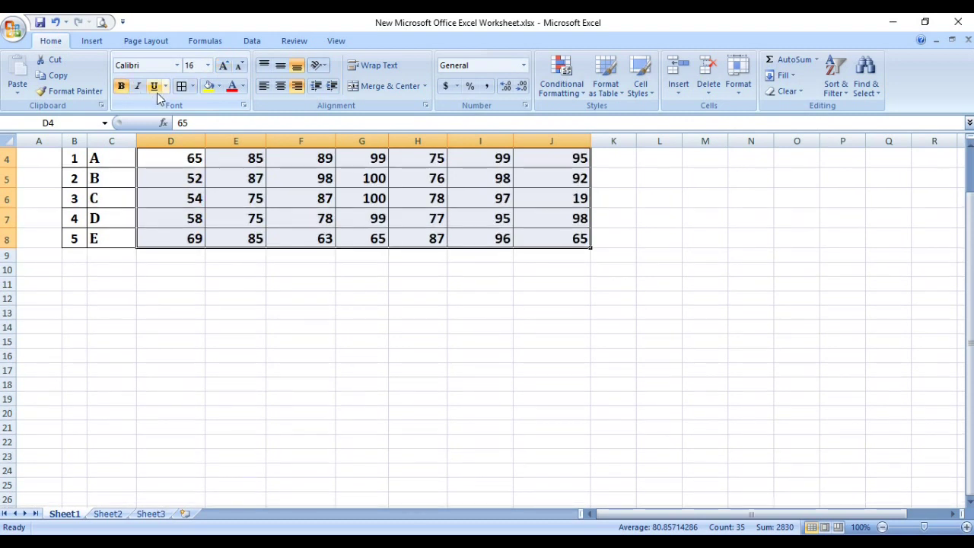
Step: Italicize and underline the subject header row B3:J3
scroll(264, 224, "up", 1)
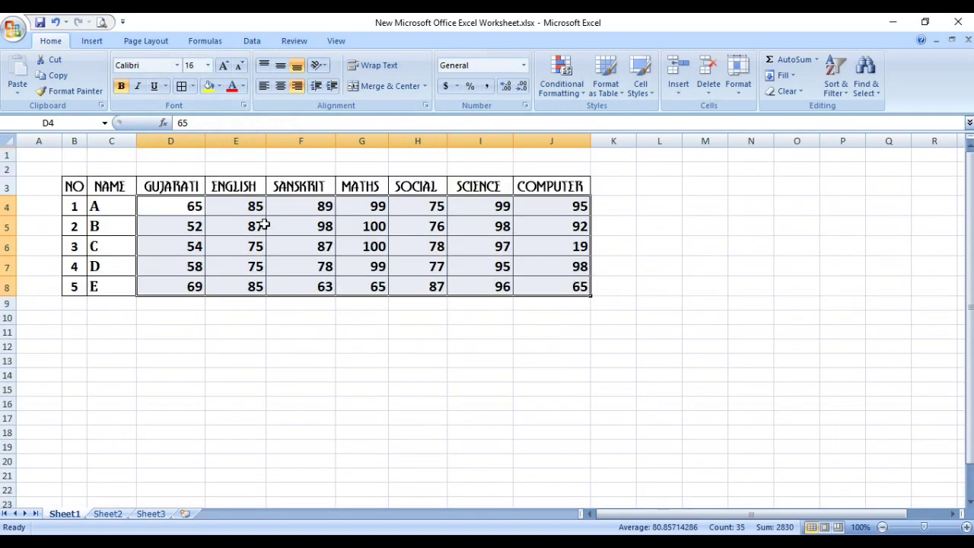
mouse_move(53, 186)
left_mouse_down()
mouse_move(496, 192)
mouse_move(74, 187)
left_mouse_up()
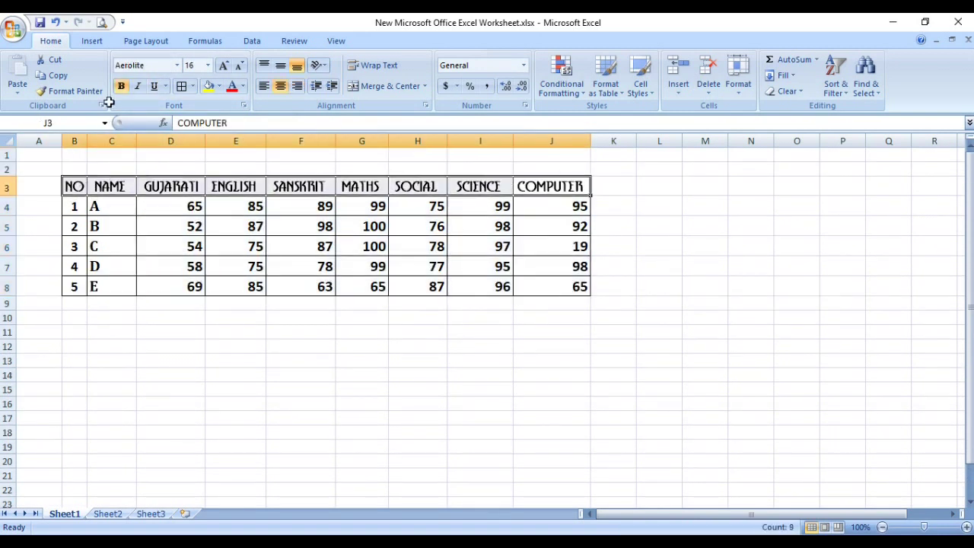
left_click(139, 87)
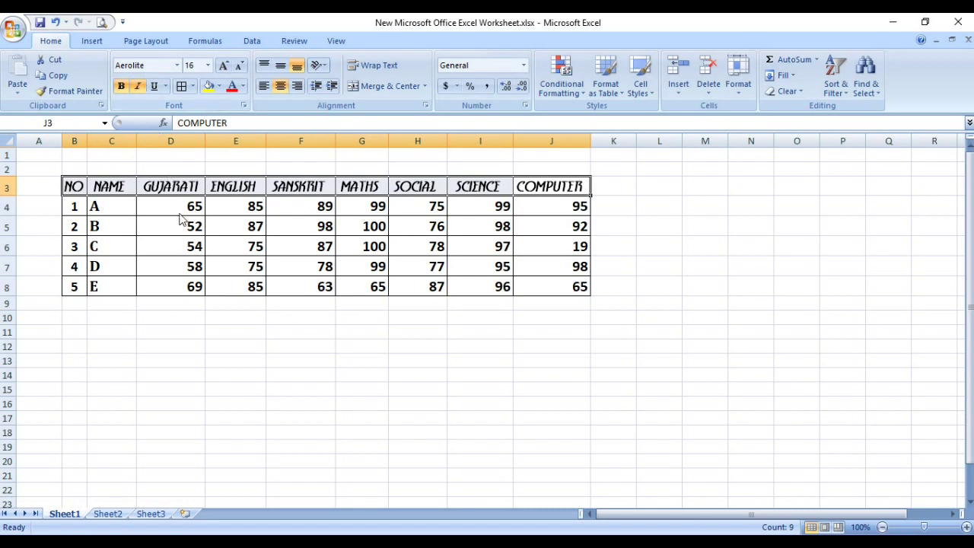
left_click(152, 87)
left_click(152, 87)
left_click(152, 87)
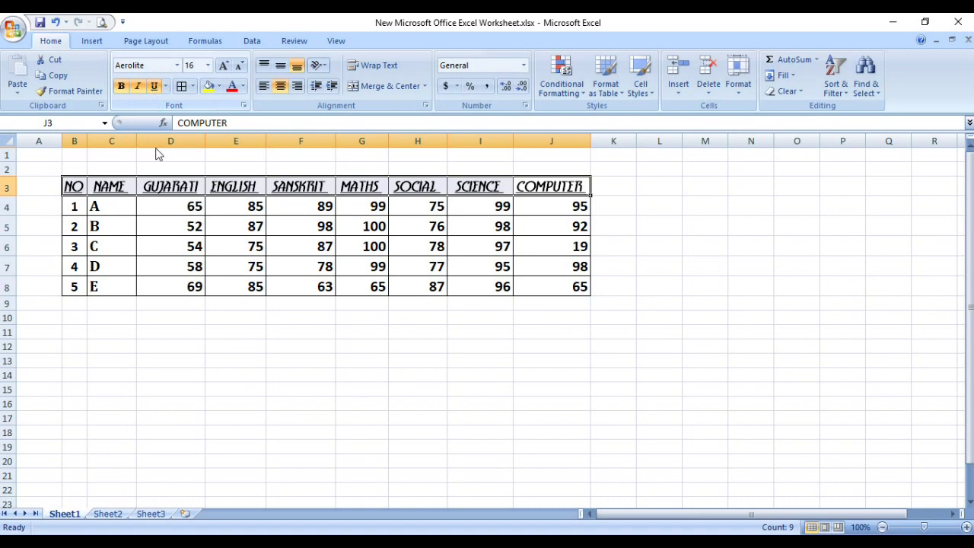
left_click(252, 268)
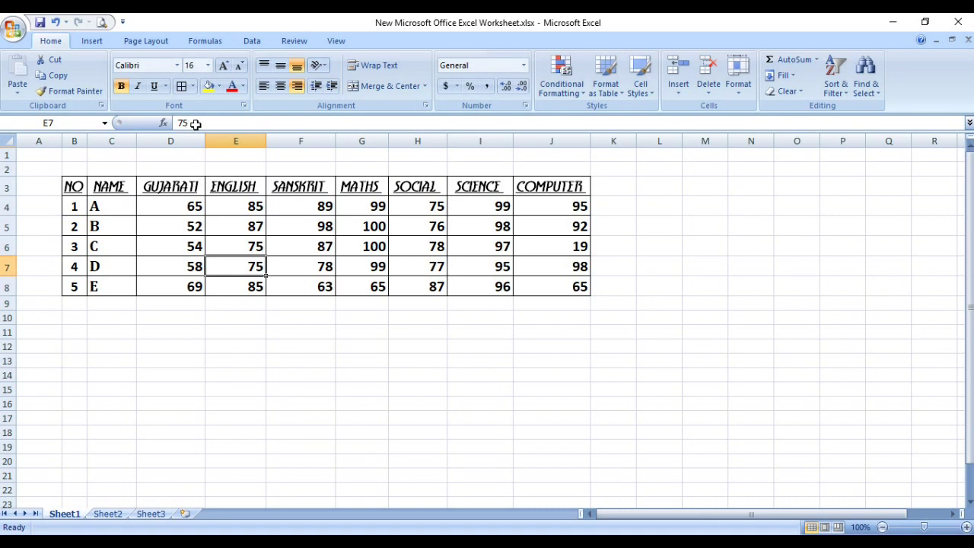
Step: Fill header row B3:J3 dark purple and make its text white
left_click_drag(79, 188, 545, 188)
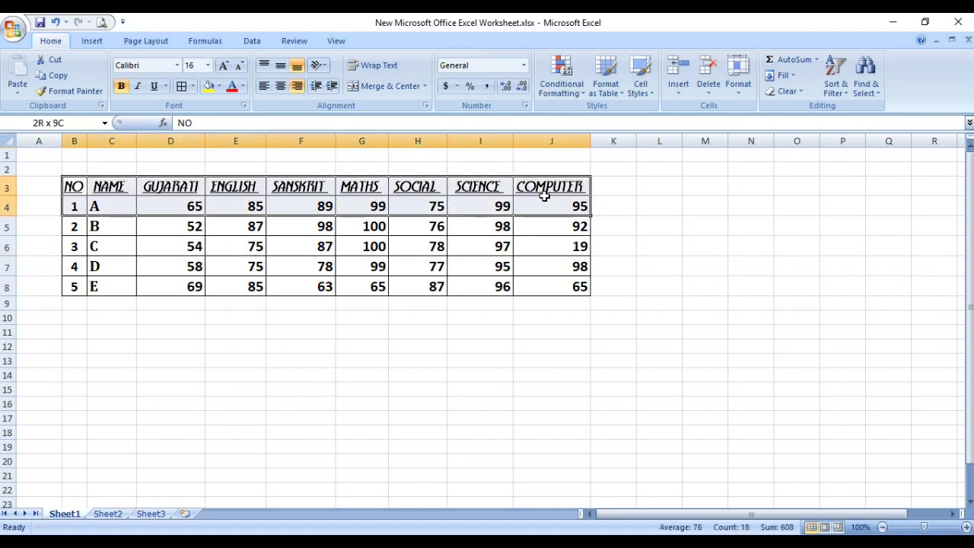
left_click(221, 87)
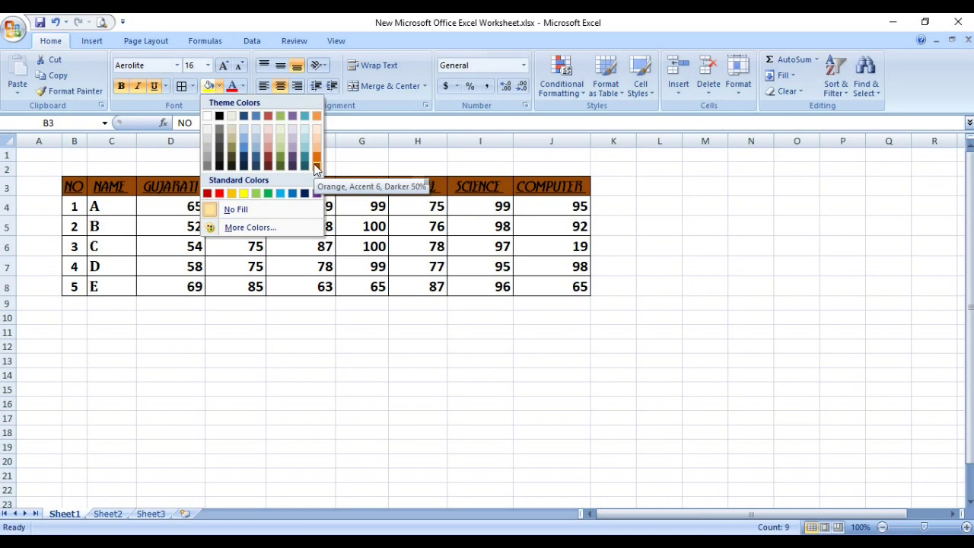
left_click(302, 167)
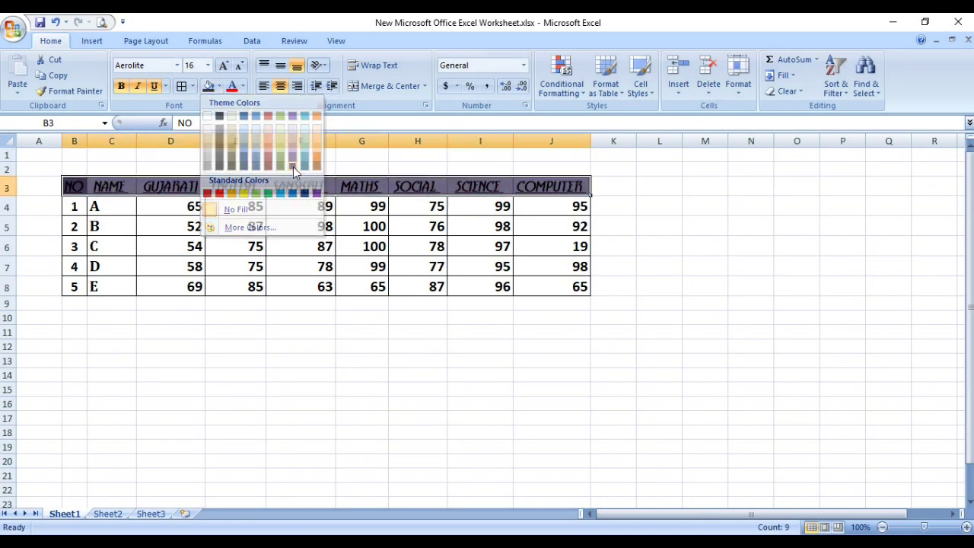
left_click(242, 87)
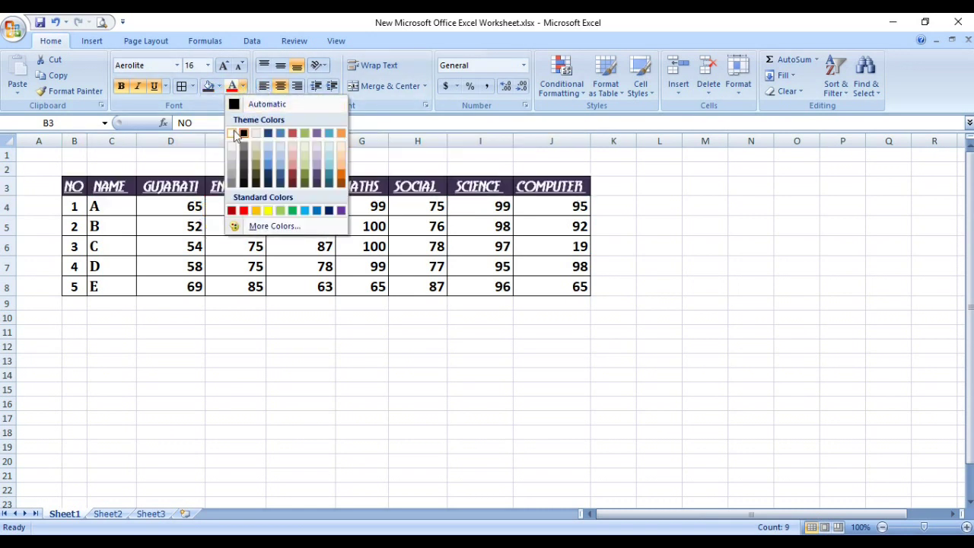
left_click(235, 135)
Step: Remove the italic and underline from the header row, then reselect B3:J3
left_click(154, 85)
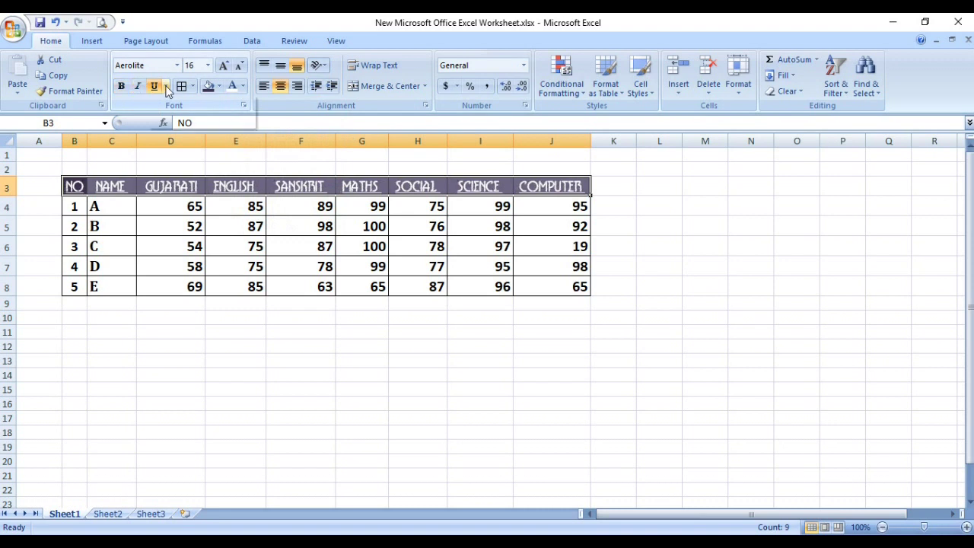
left_click(166, 87)
left_click(183, 103)
left_click(189, 242)
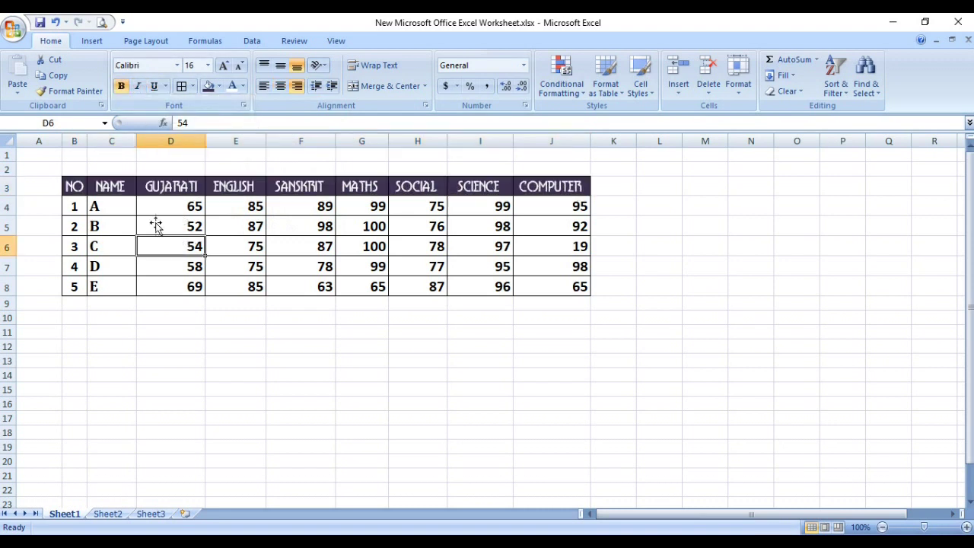
left_click(77, 190)
left_click_drag(77, 190, 552, 190)
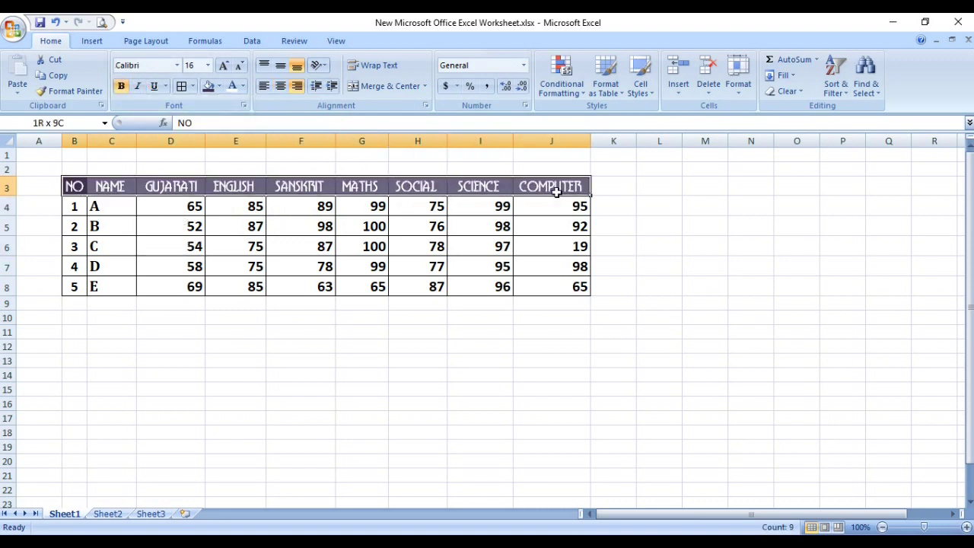
left_click(194, 87)
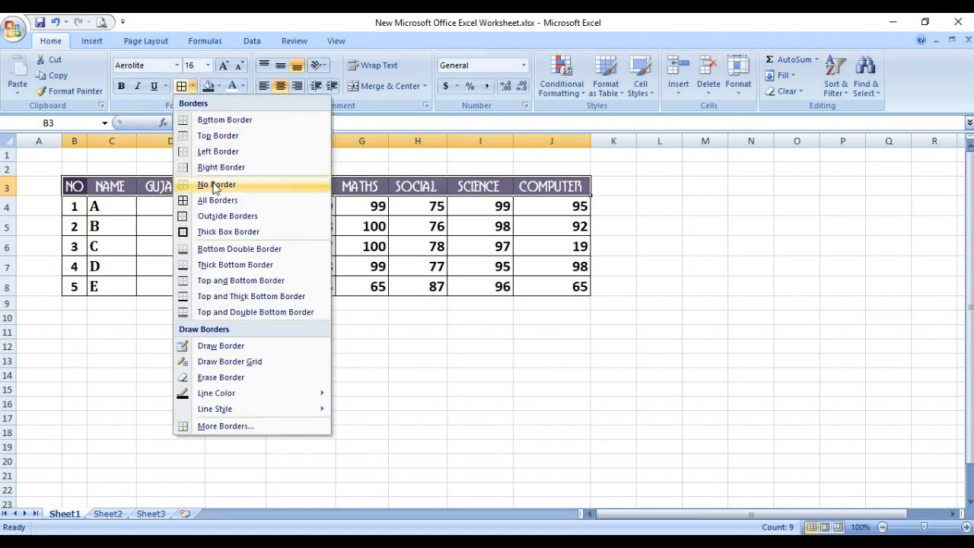
Step: Shade the number and name cells B4:C8 light lavender
left_click(199, 207)
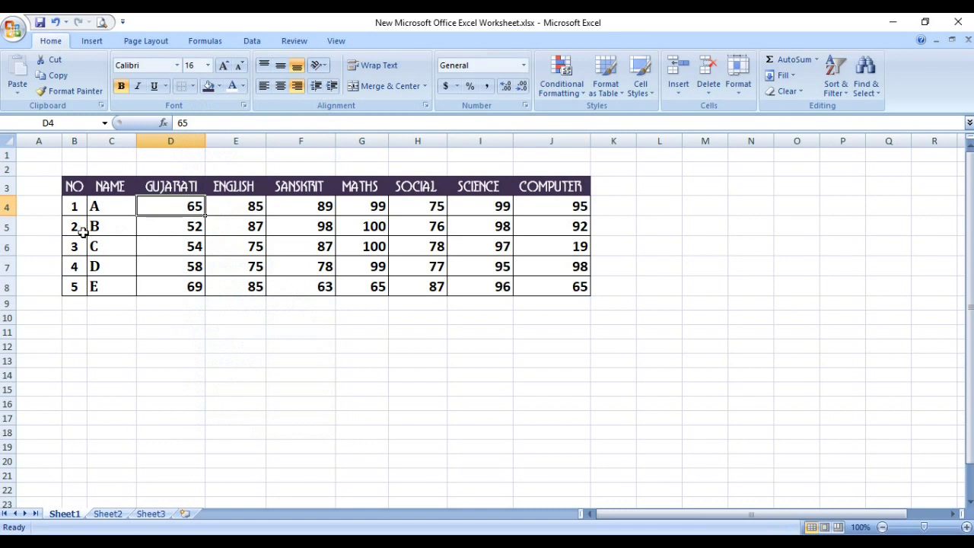
left_click_drag(76, 207, 108, 285)
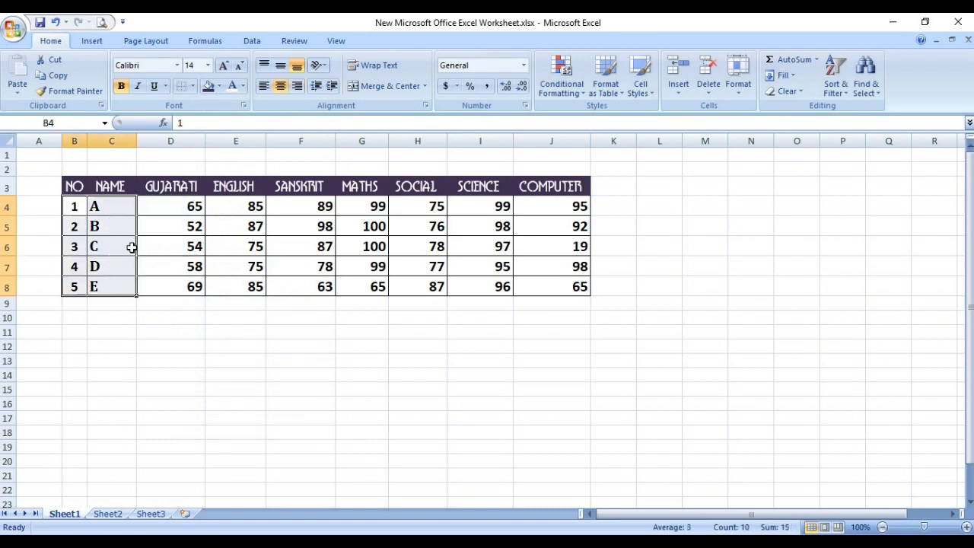
left_click(218, 86)
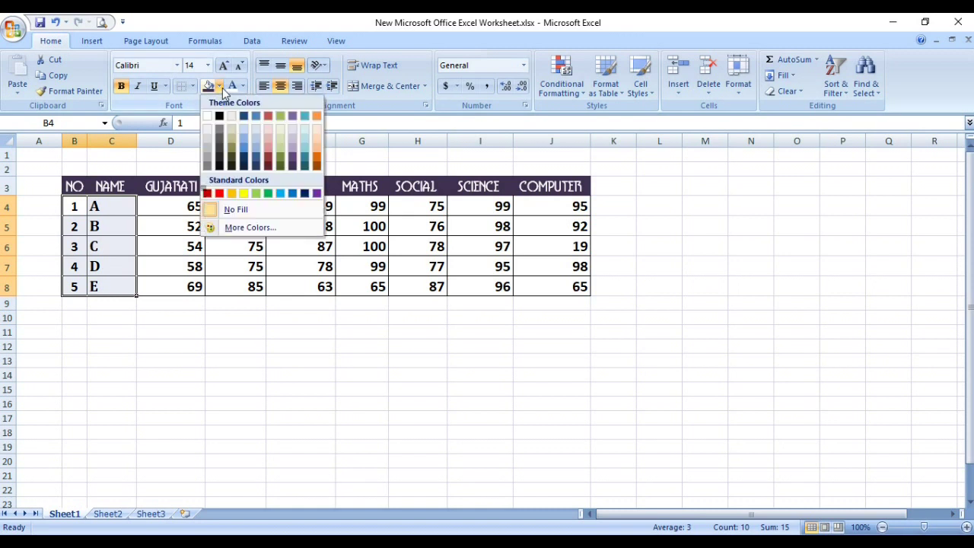
left_click(296, 127)
Step: Fill all the marks cells D4:J8 tan
left_click_drag(190, 212, 571, 283)
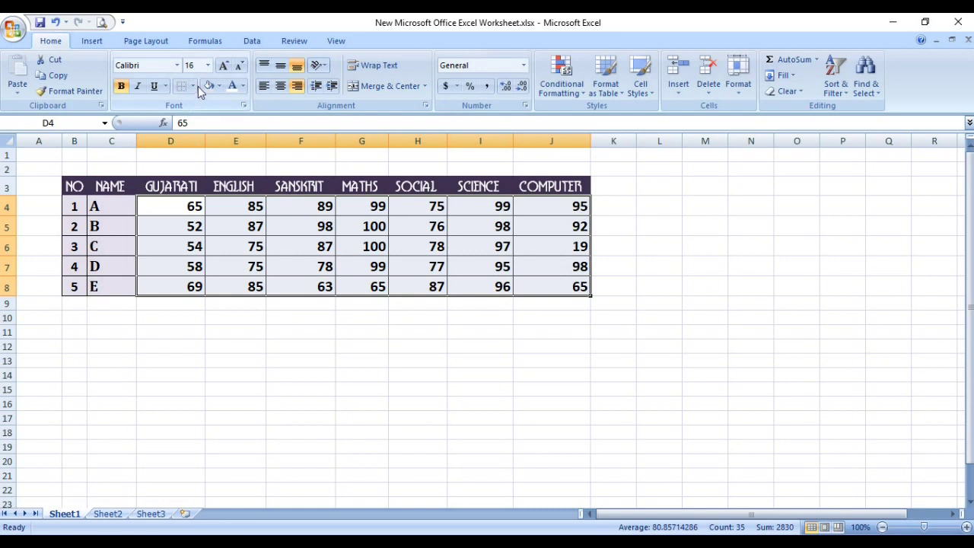
left_click(219, 86)
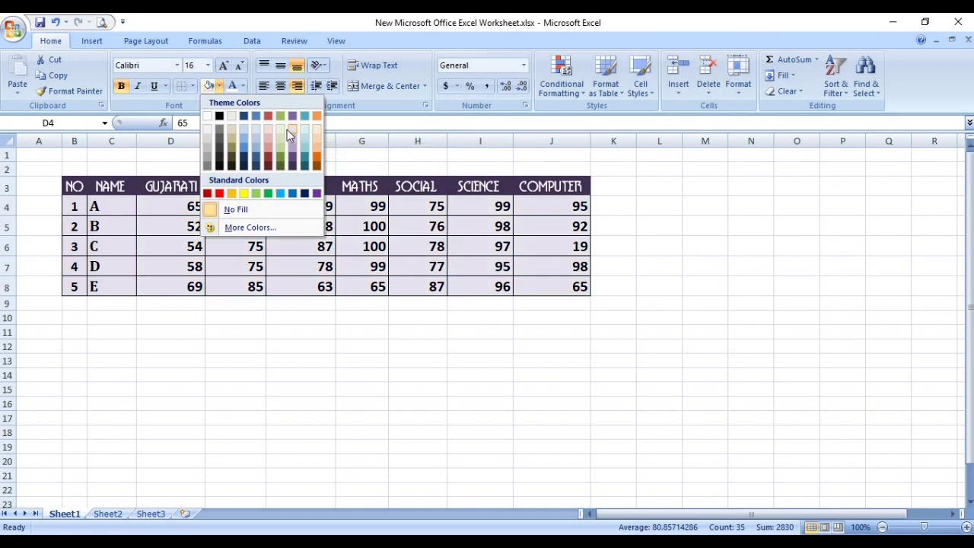
left_click(238, 130)
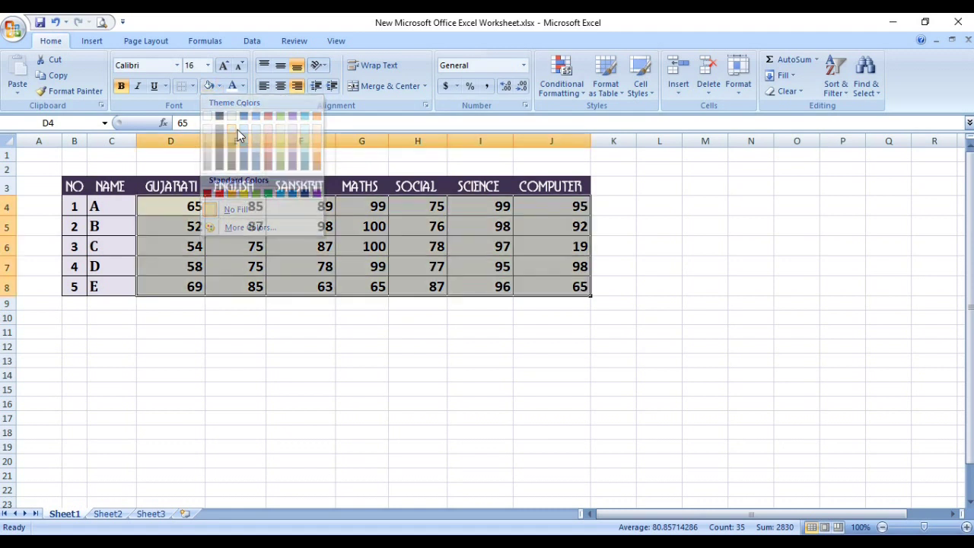
left_click(237, 225)
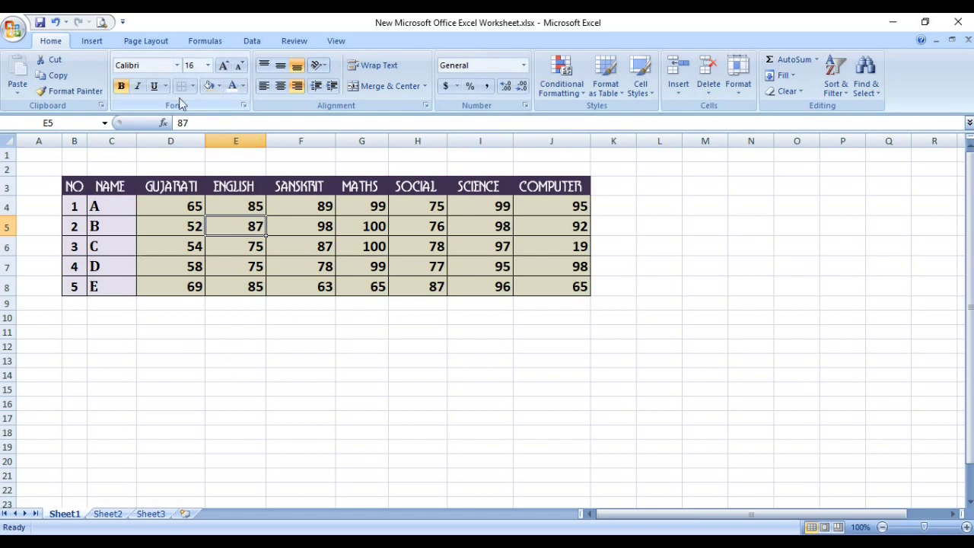
Step: Make row 5, student B's row, much taller by dragging its bottom border down
left_click(289, 291)
left_click_drag(4, 236, 3, 292)
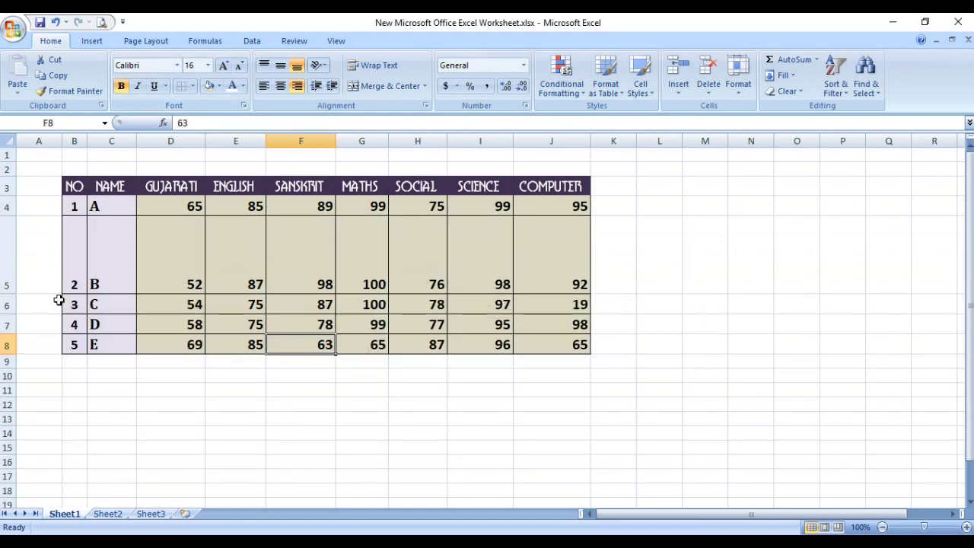
left_click(112, 285)
left_click(197, 288)
left_click(249, 289)
left_click(306, 288)
left_click(361, 286)
left_click(417, 283)
left_click(487, 284)
left_click(561, 287)
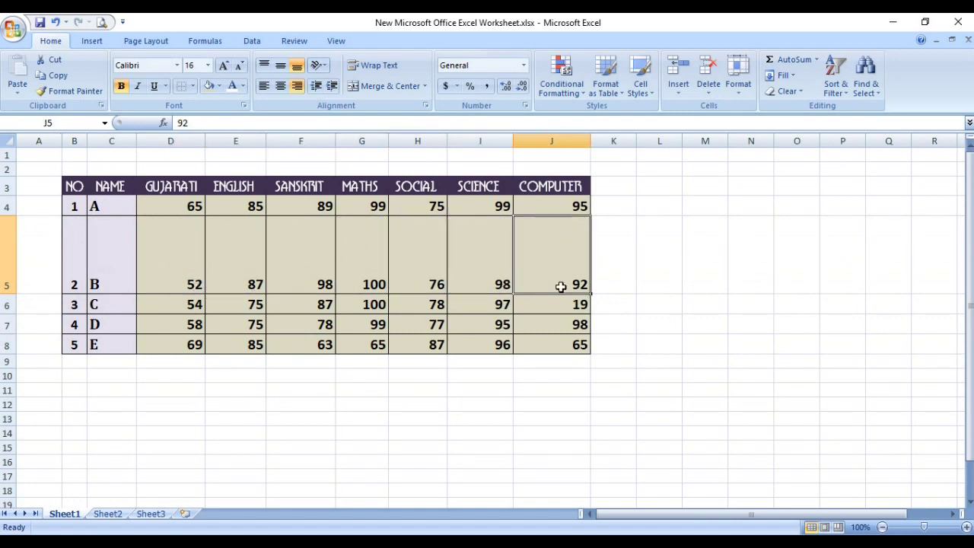
left_click(107, 277)
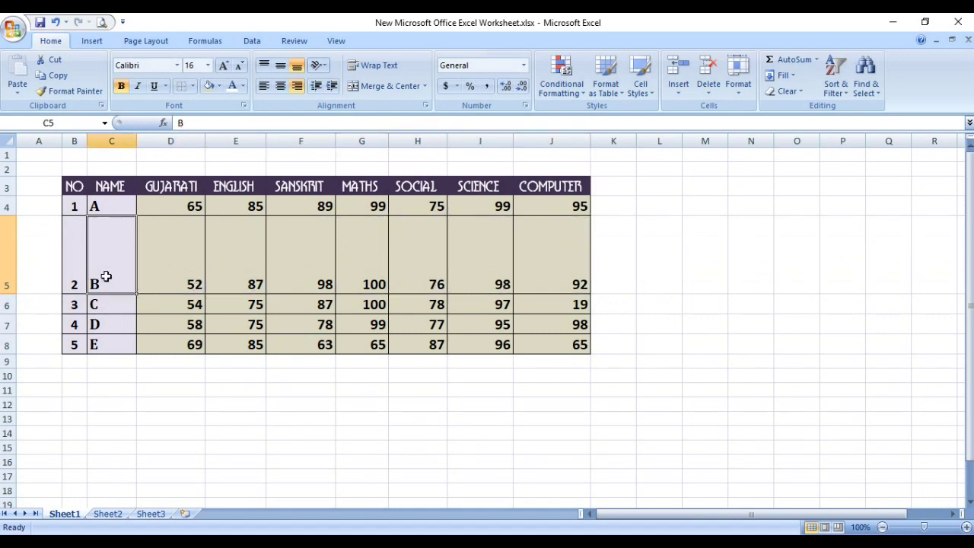
Step: Vertically centre the number and name in cells B5:C5
left_click_drag(72, 270, 106, 280)
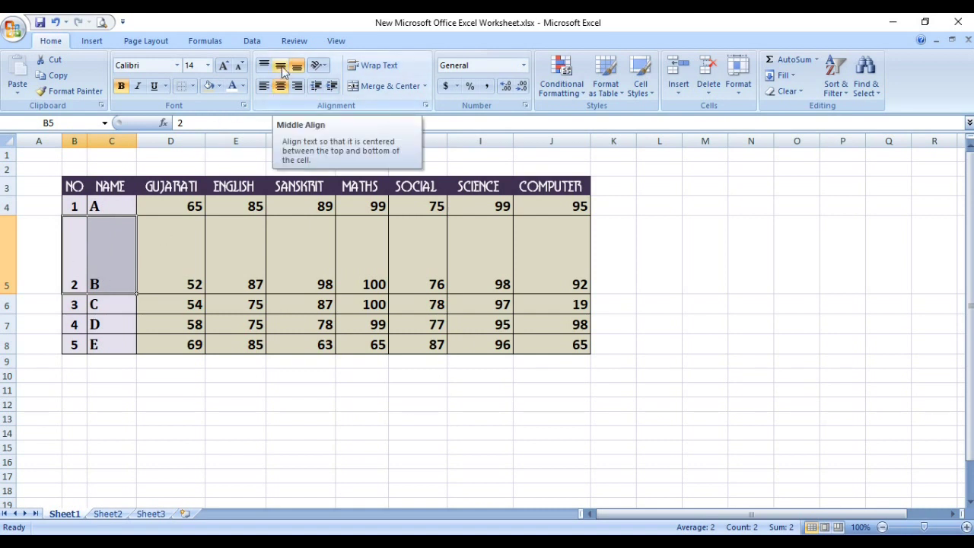
left_click(282, 67)
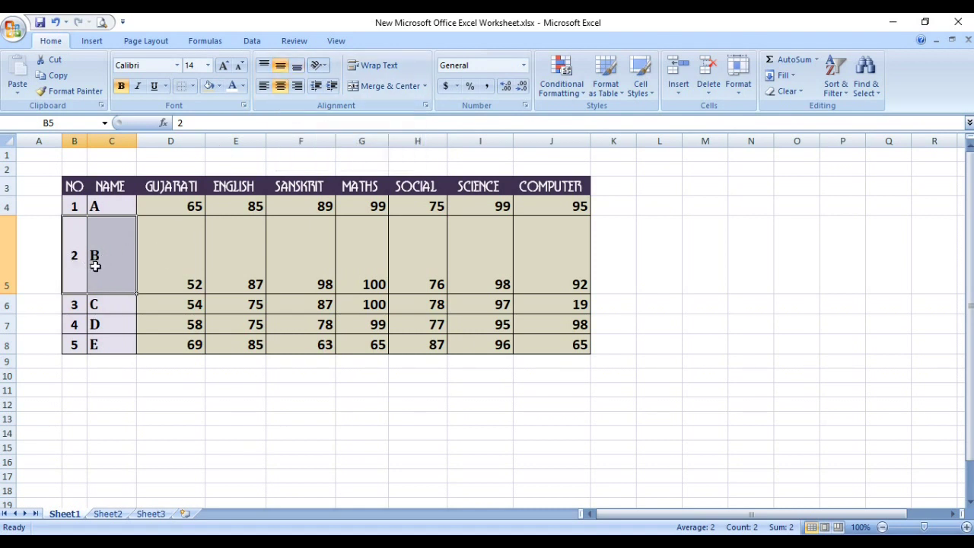
left_click(711, 245)
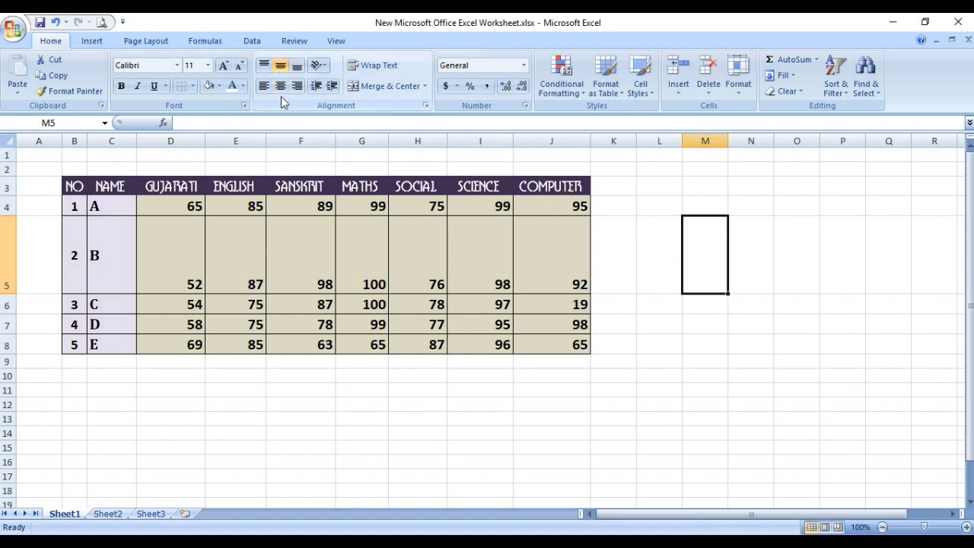
Step: Try vertical alignments on the row 5 marks D5:J5, keeping them right-aligned
left_click_drag(573, 274, 182, 276)
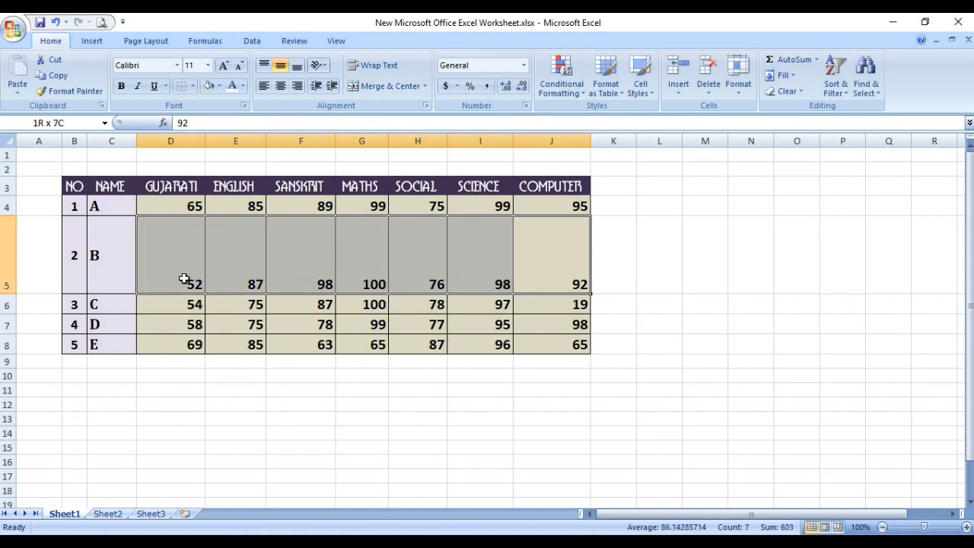
left_click(281, 65)
left_click(281, 86)
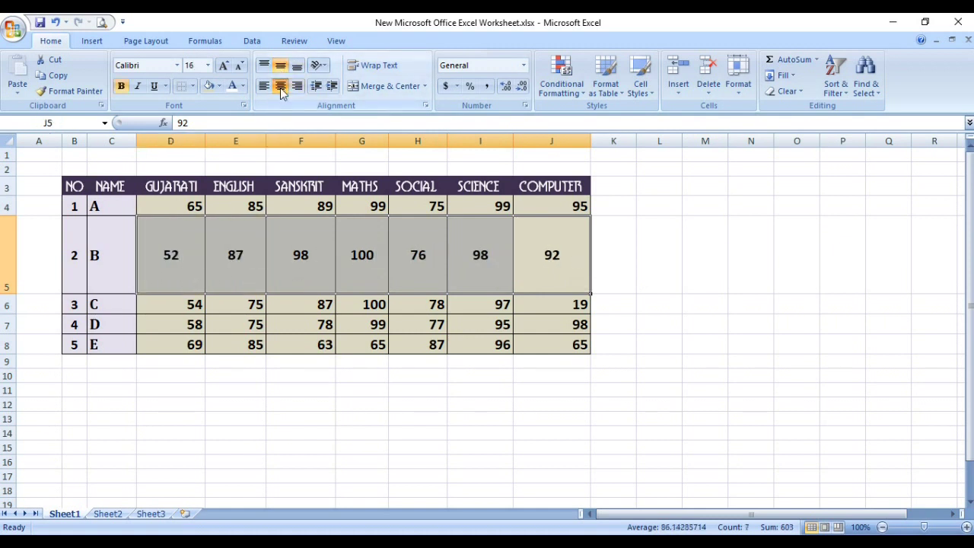
left_click(297, 86)
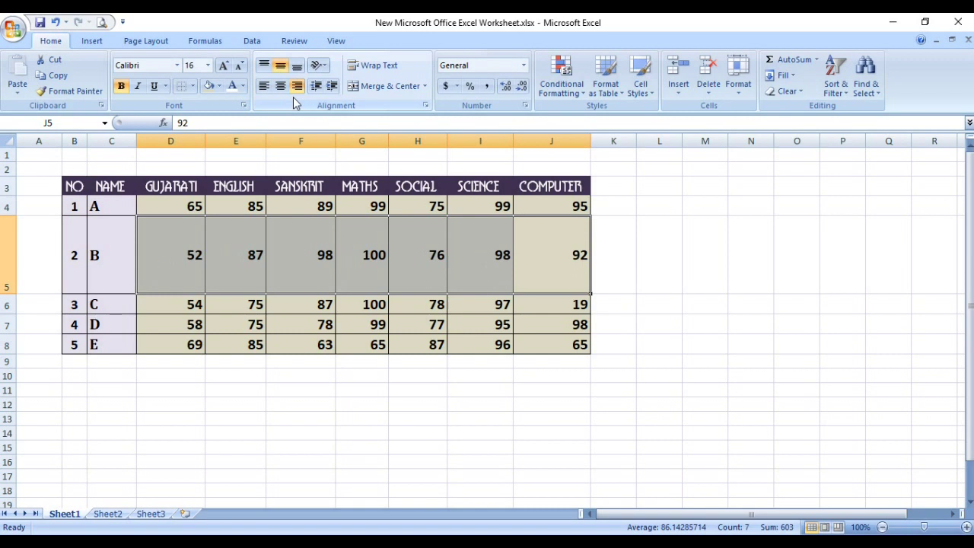
left_click(263, 65)
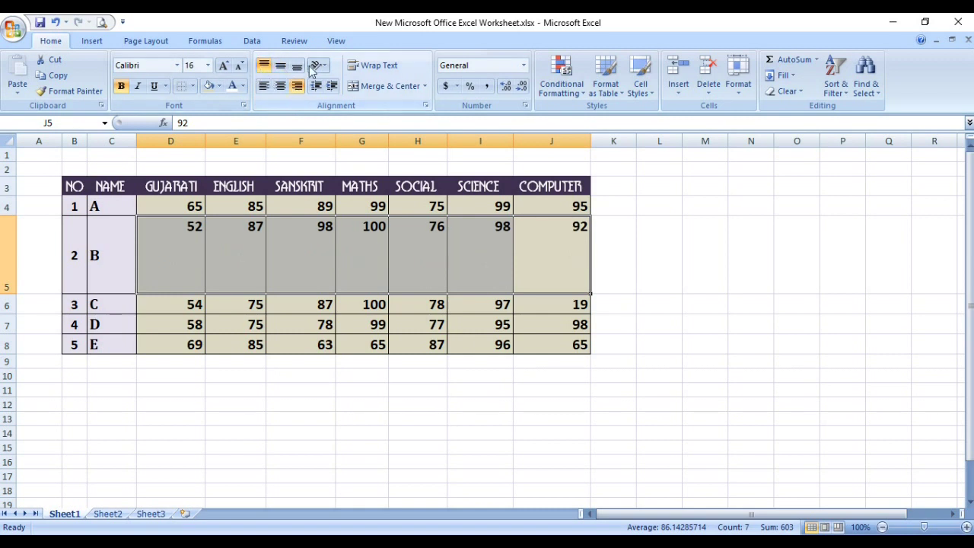
left_click(298, 66)
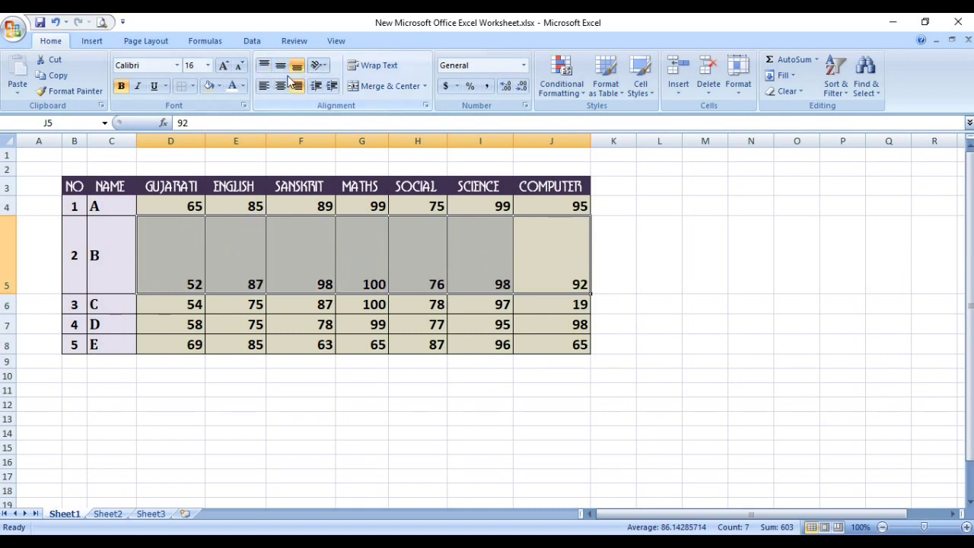
left_click(285, 68)
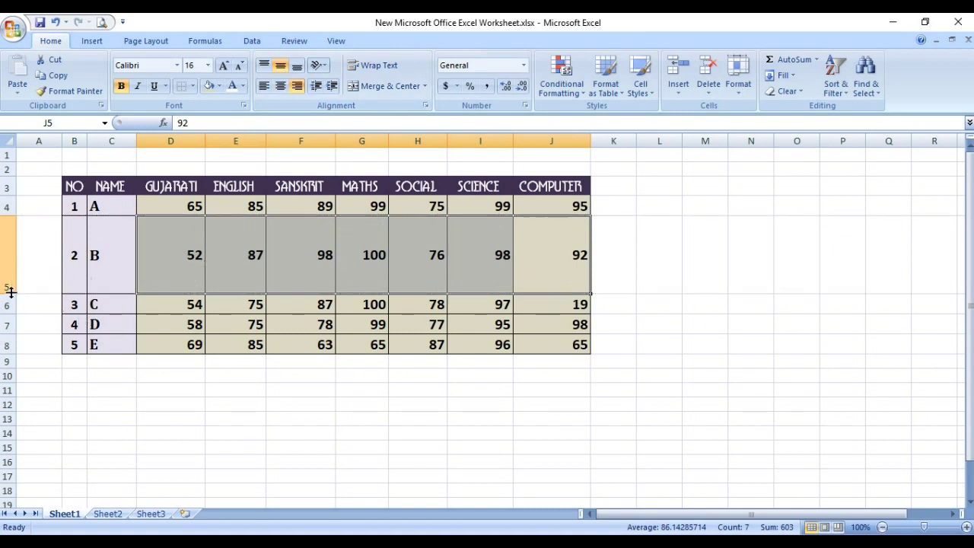
Step: Shrink Student B's row 5 back down to about 26.25 points high
left_click_drag(11, 292, 10, 251)
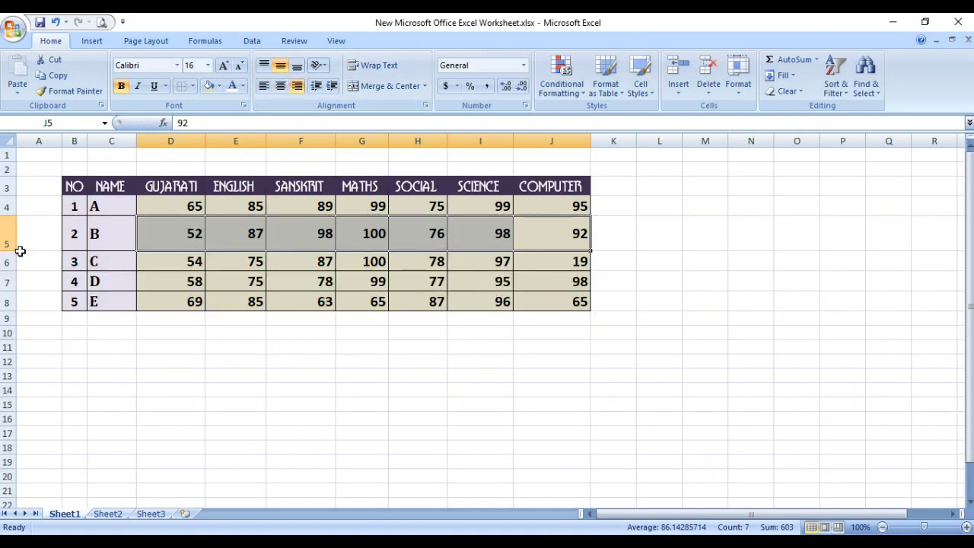
left_click(20, 253)
left_click_drag(6, 251, 6, 237)
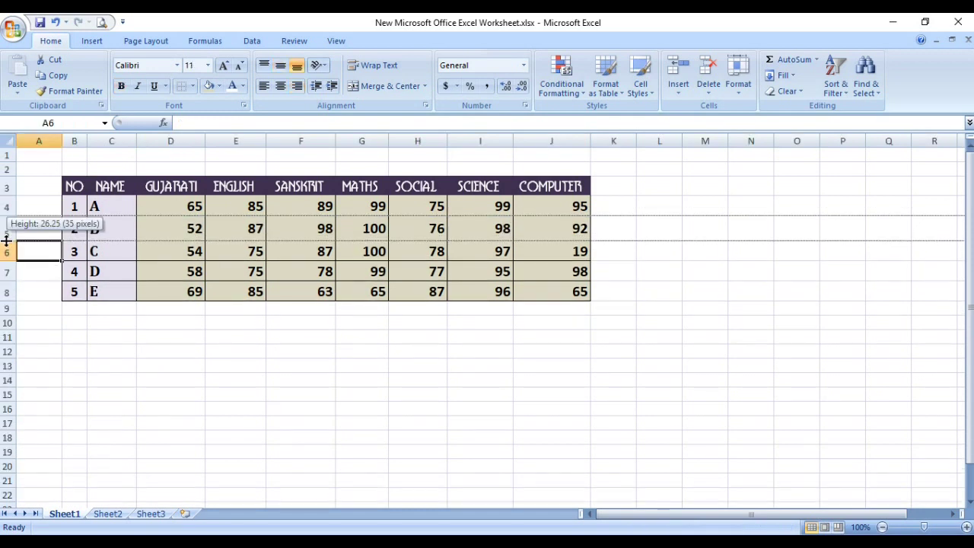